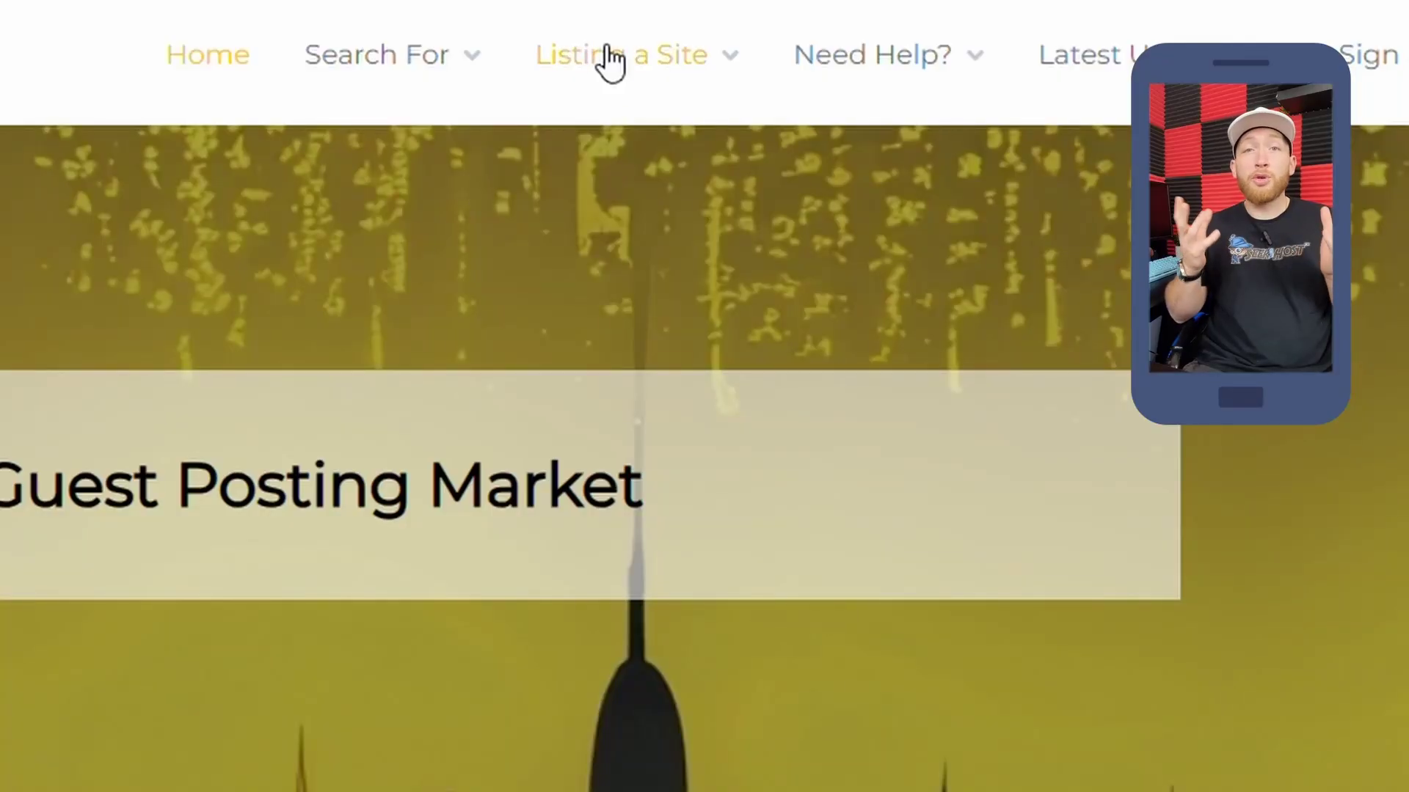
# Browse All Listings and open the usatoday.com listing's details.
pyautogui.moveTo(402, 77)
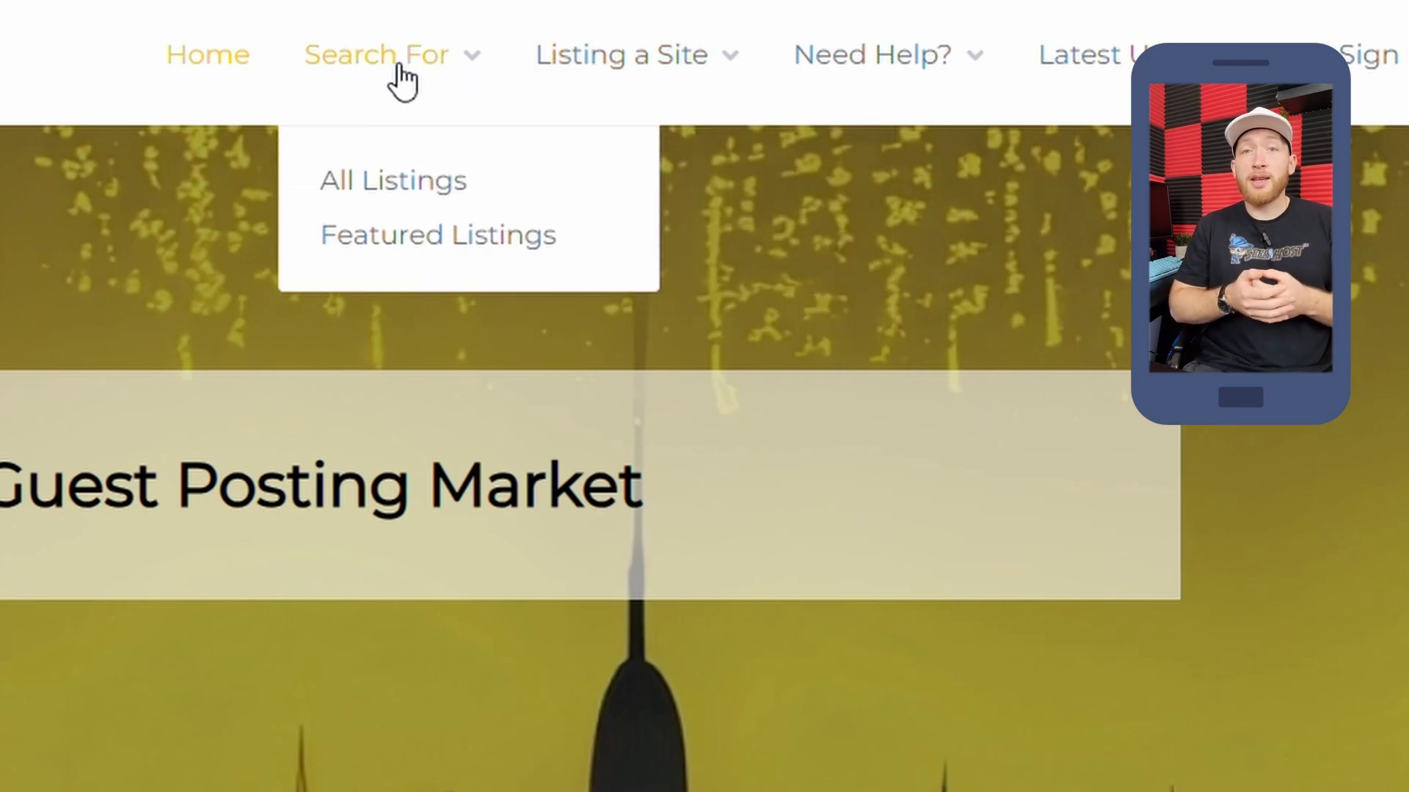
pyautogui.click(400, 197)
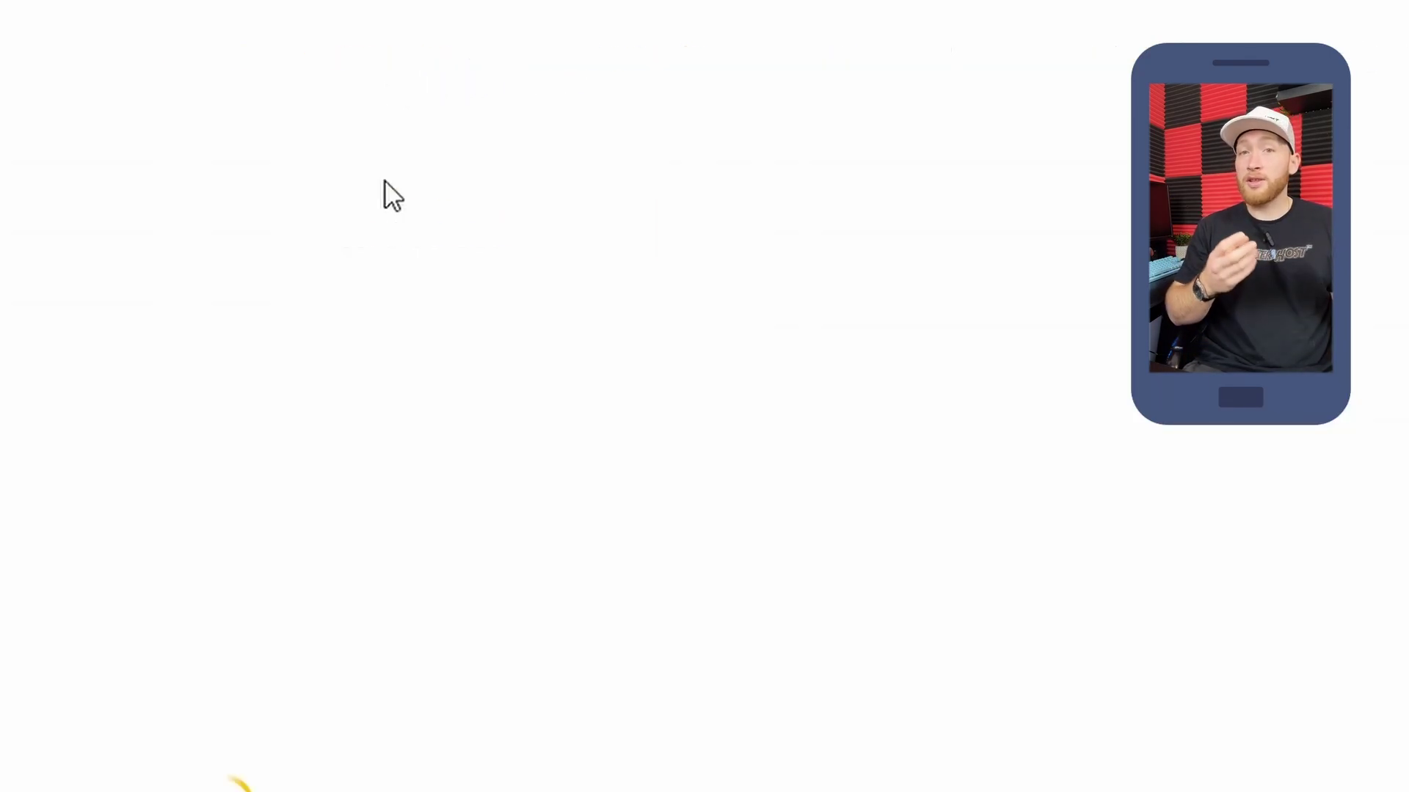
pyautogui.scroll(-8, 830, 431)
pyautogui.scroll(-5, 824, 433)
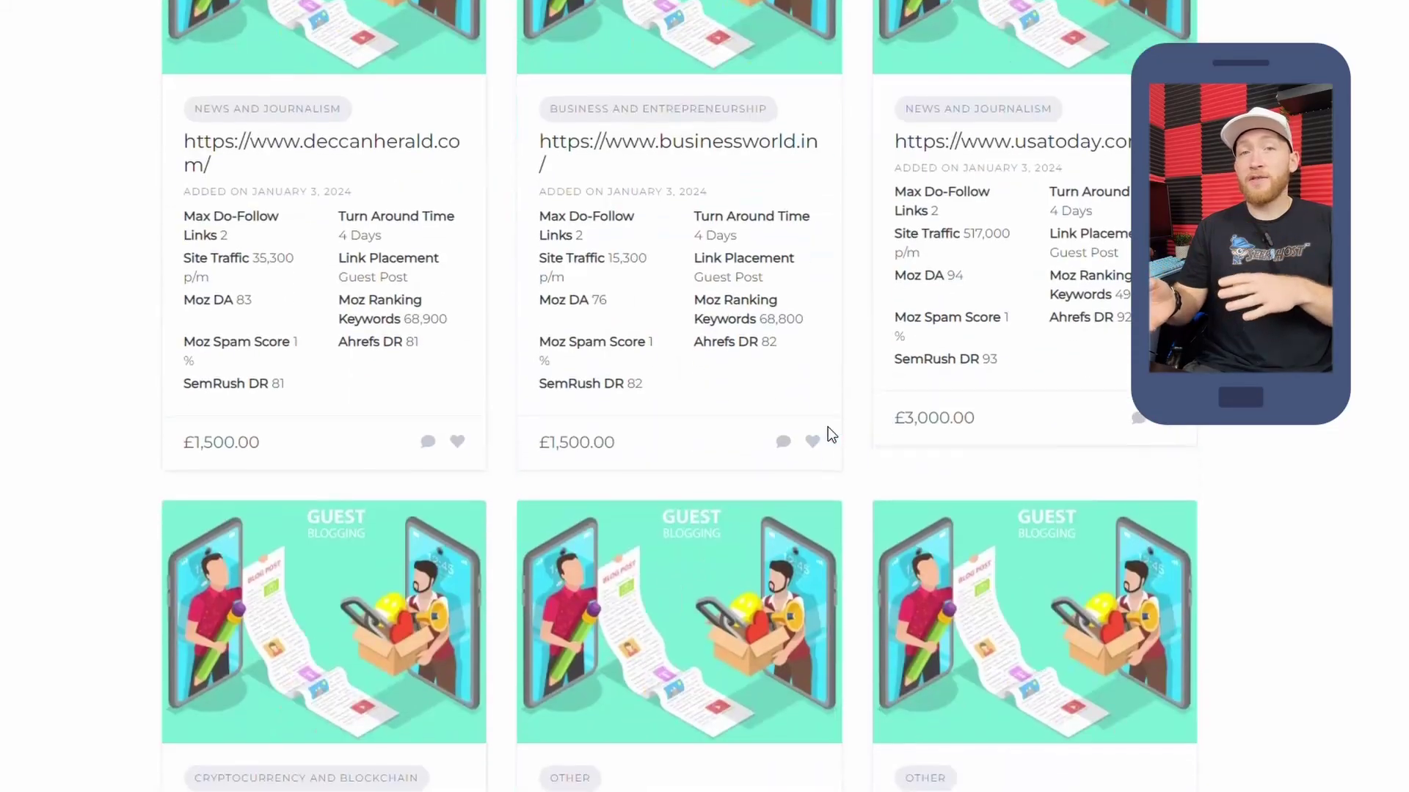
pyautogui.scroll(2, 770, 250)
pyautogui.click(1013, 277)
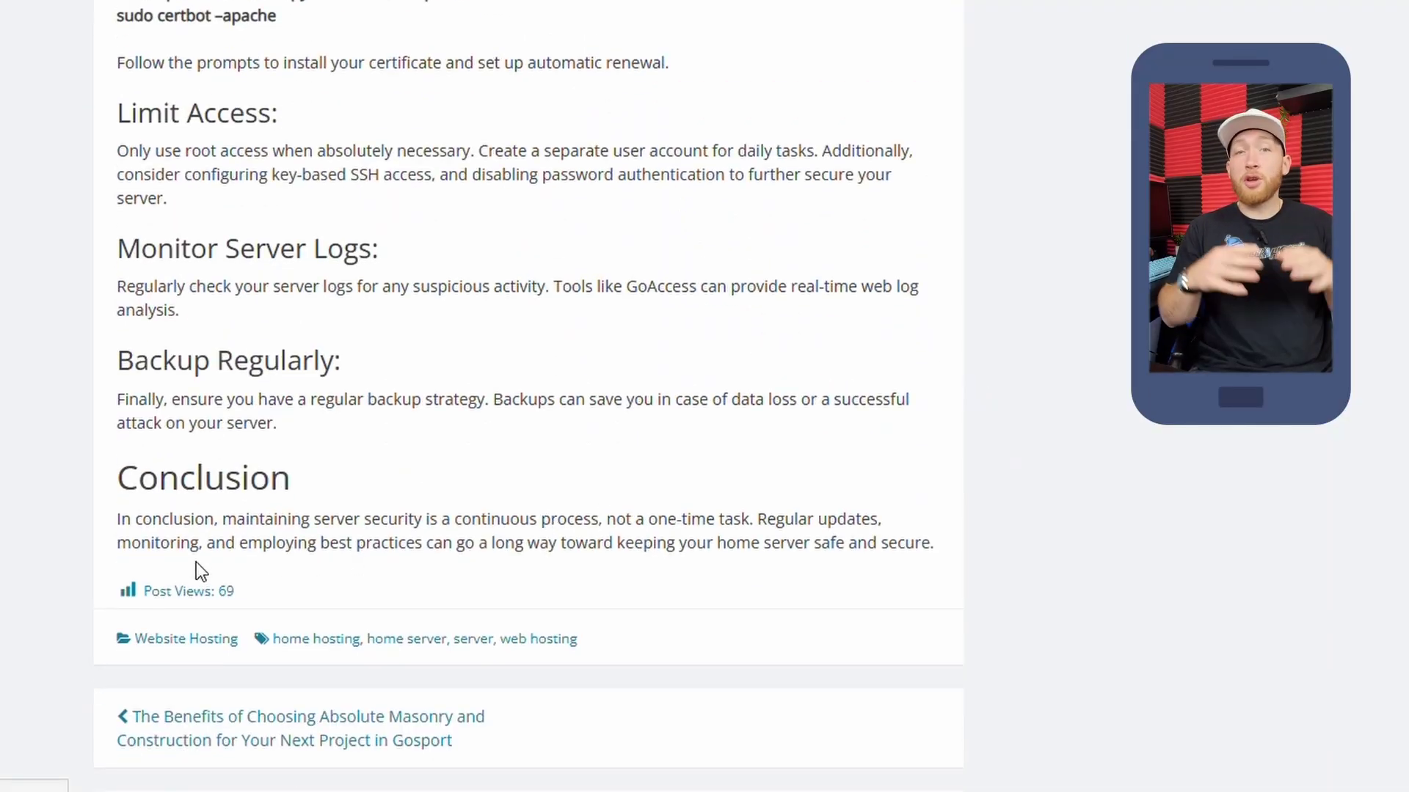
# Highlight the article's Post Views count, then load the site's /wp-admin dashboard.
pyautogui.moveTo(236, 592); pyautogui.dragTo(213, 601)
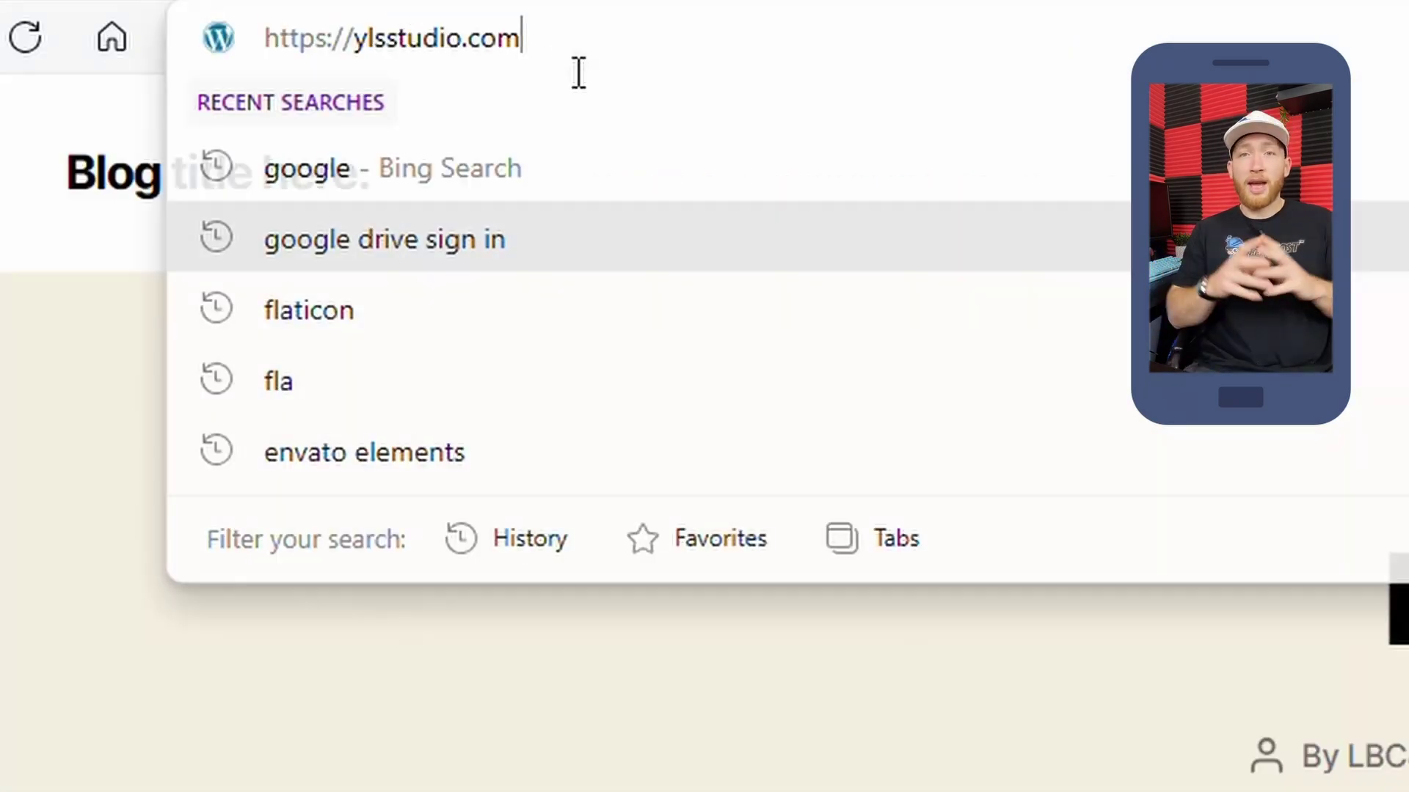
pyautogui.click(578, 73)
pyautogui.write('/')
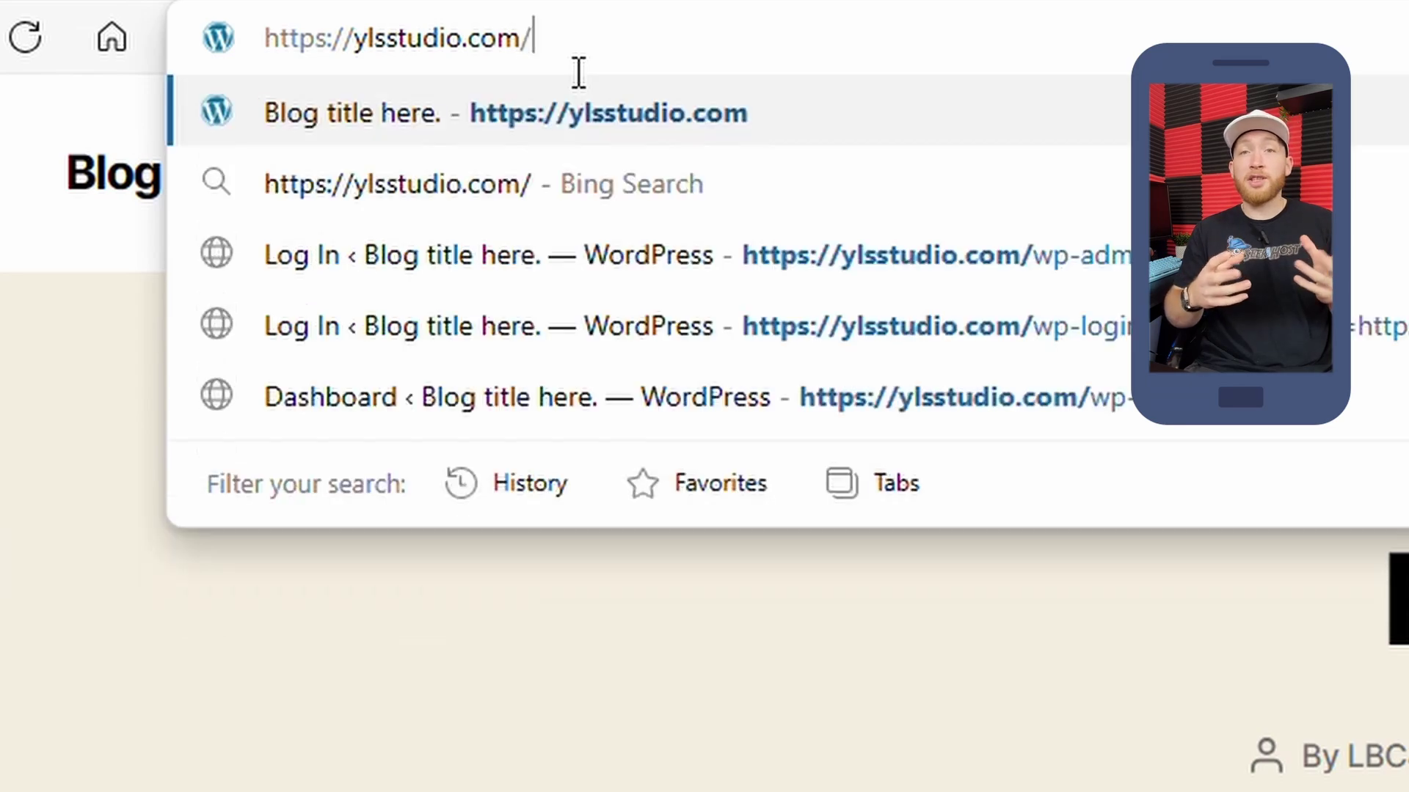
pyautogui.write('wp-admin')
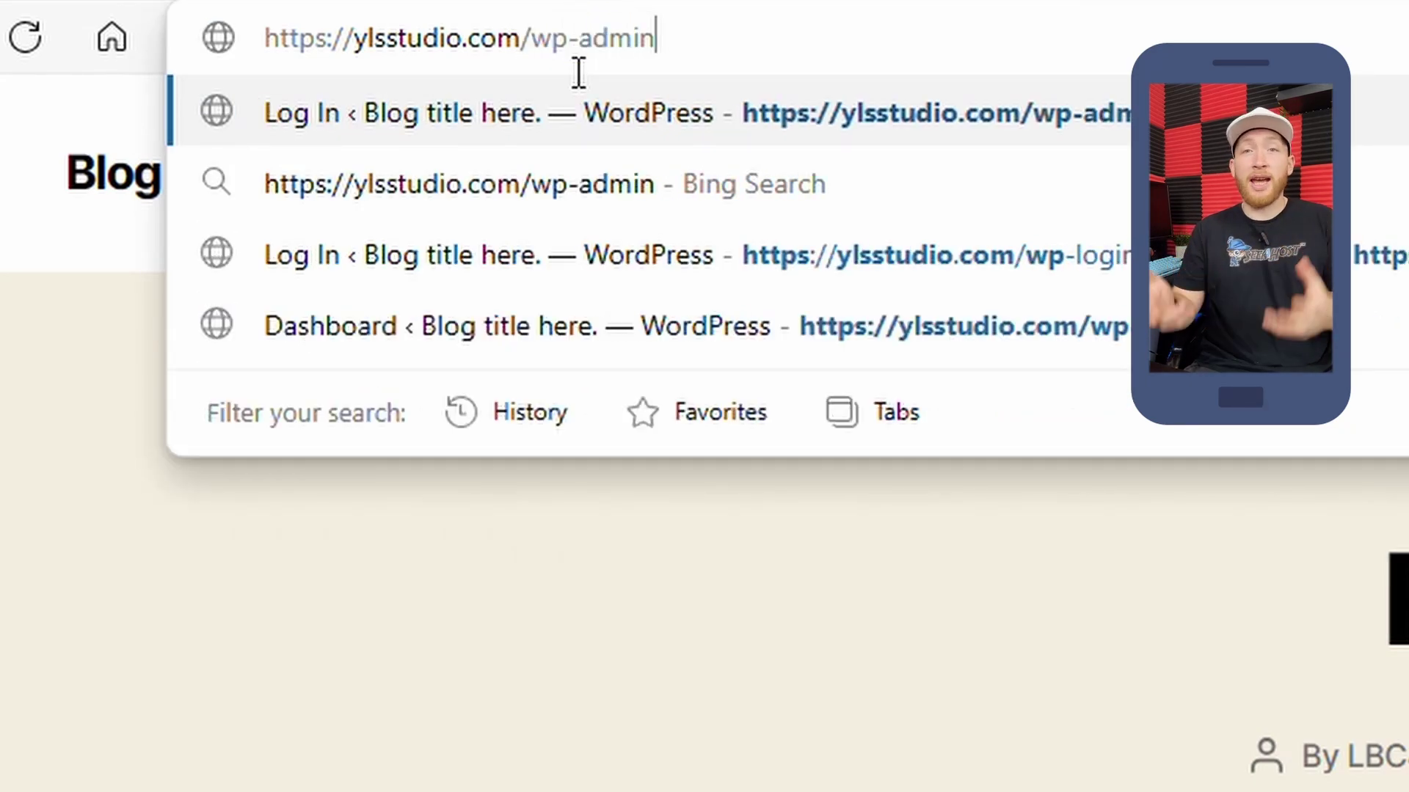
pyautogui.press('Return')
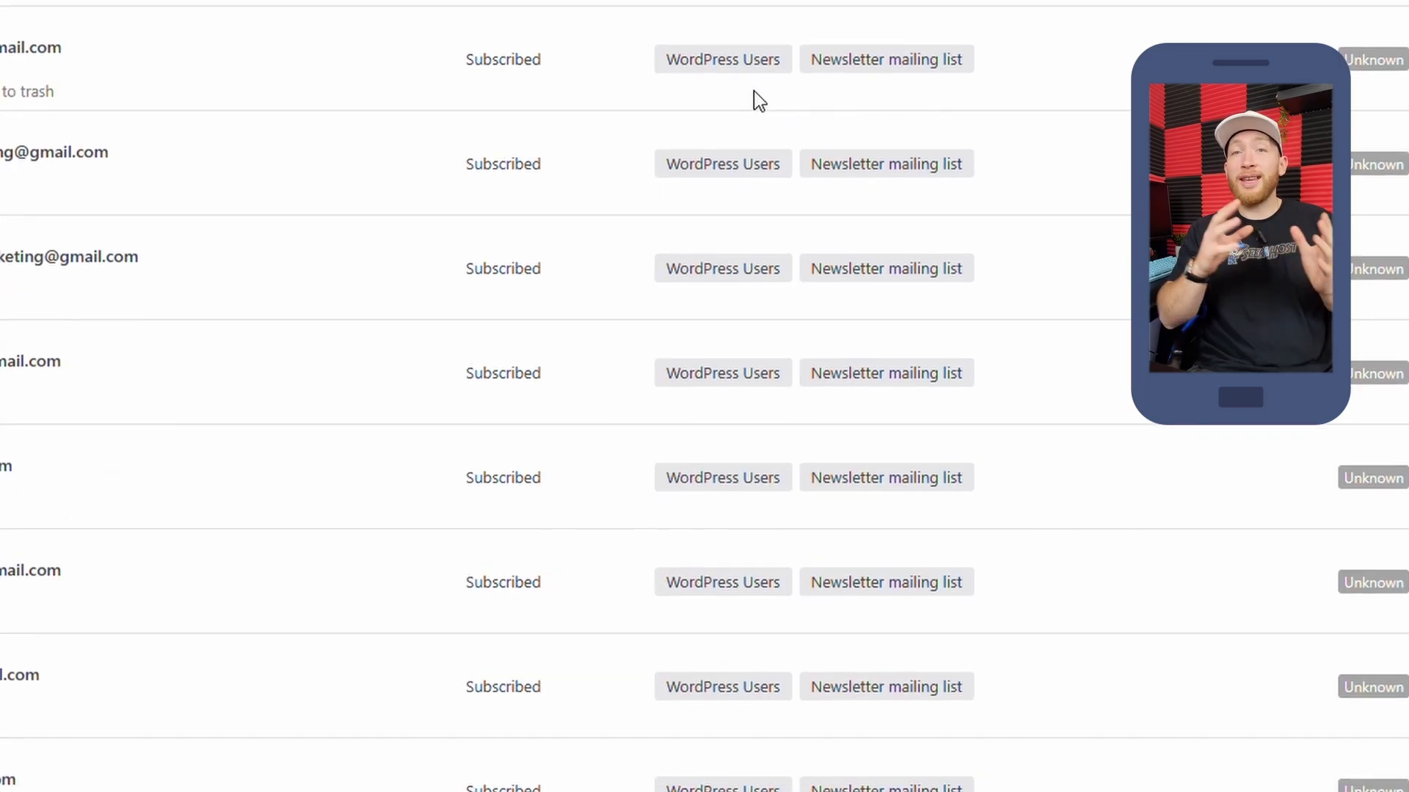
pyautogui.scroll(-2, 767, 183)
pyautogui.scroll(-3, 768, 183)
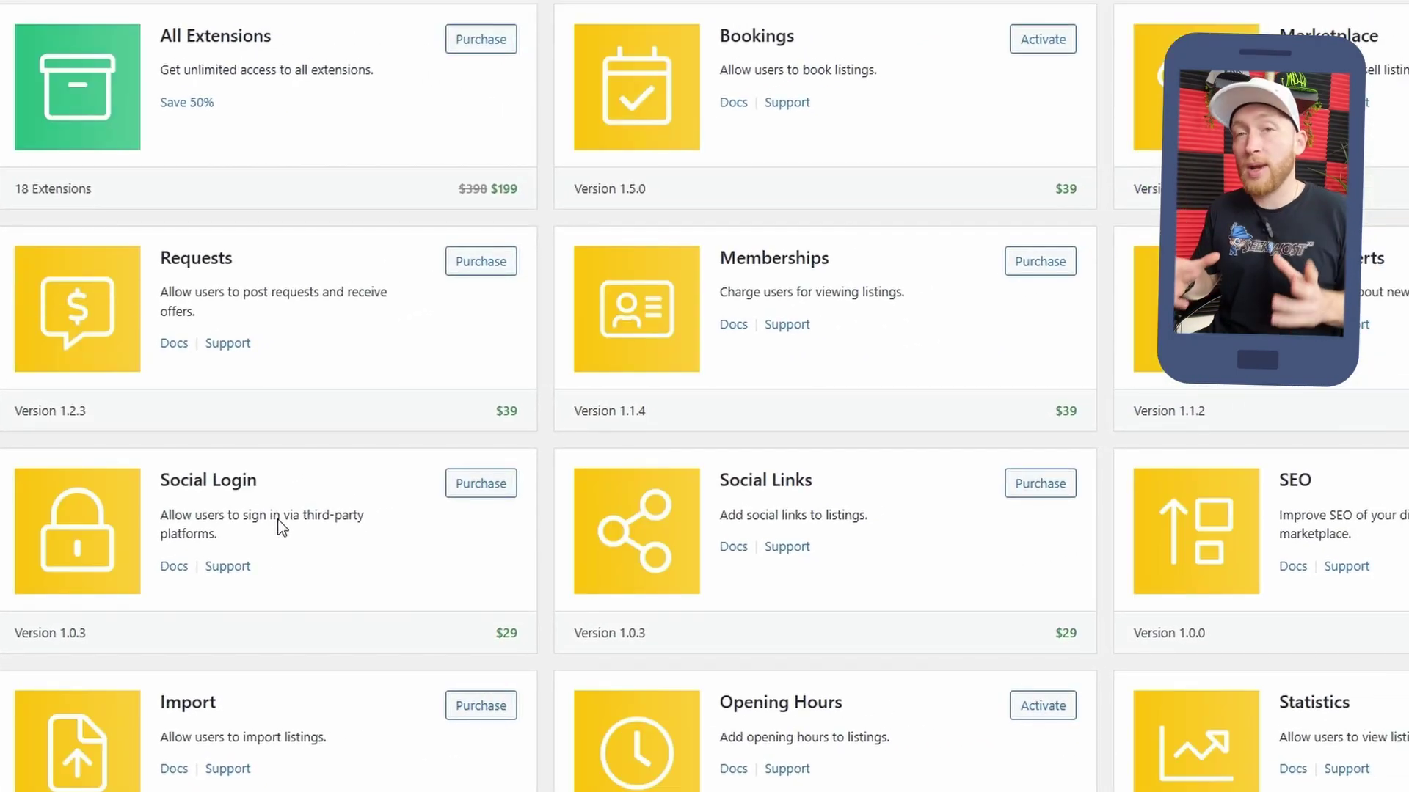
# Scroll through the HivePress Extensions catalogue to review the available add-ons.
pyautogui.scroll(-8, 281, 527)
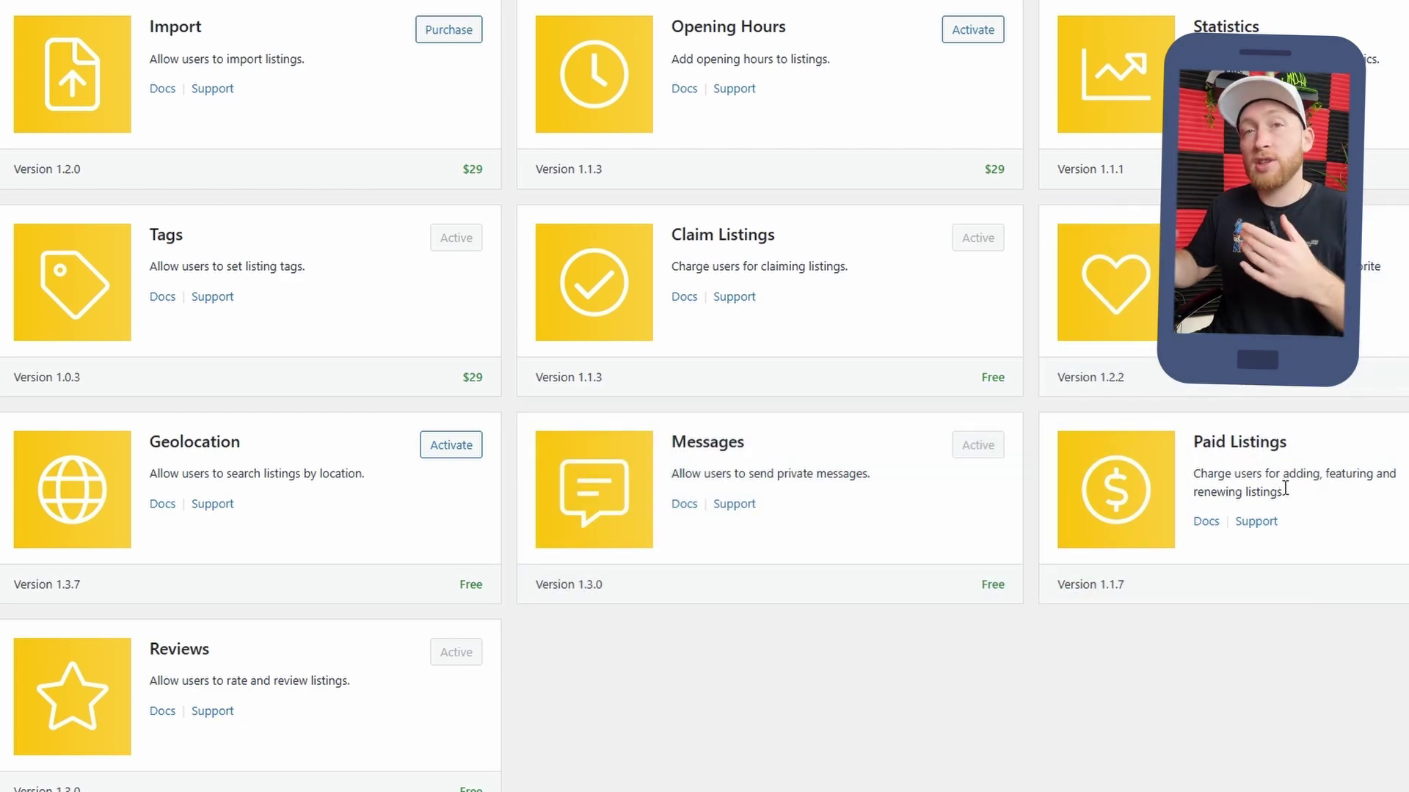
pyautogui.scroll(4, 822, 536)
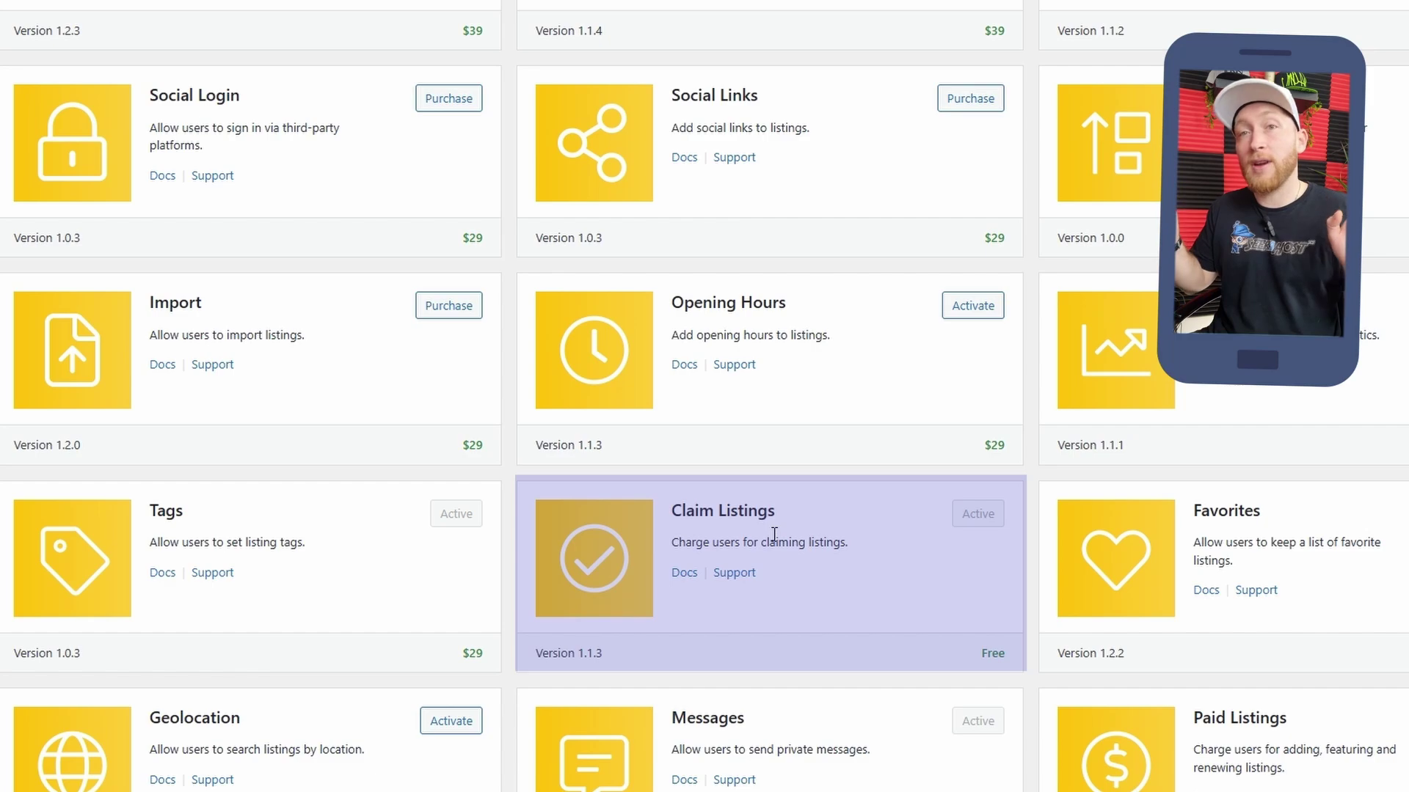
pyautogui.scroll(2, 720, 523)
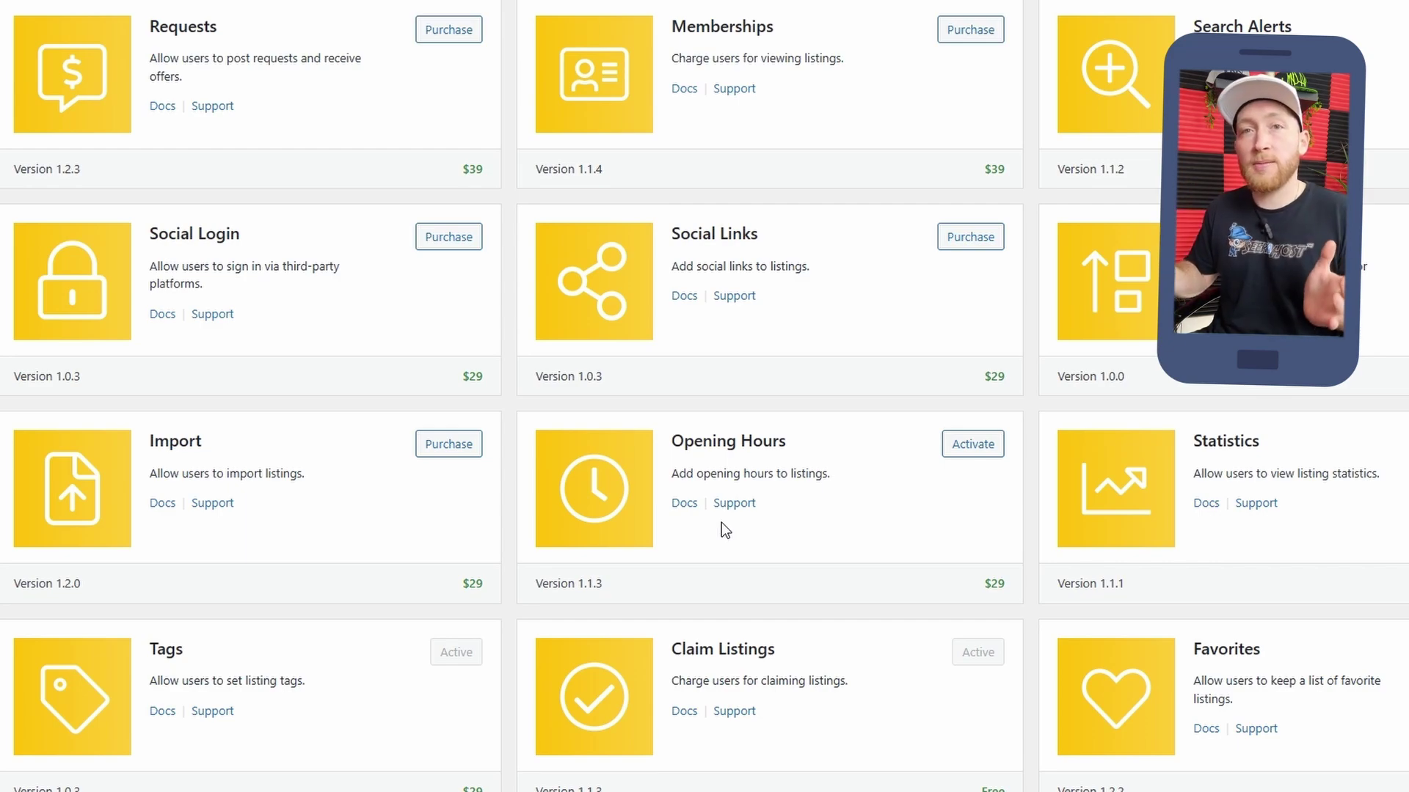
pyautogui.scroll(4, 720, 522)
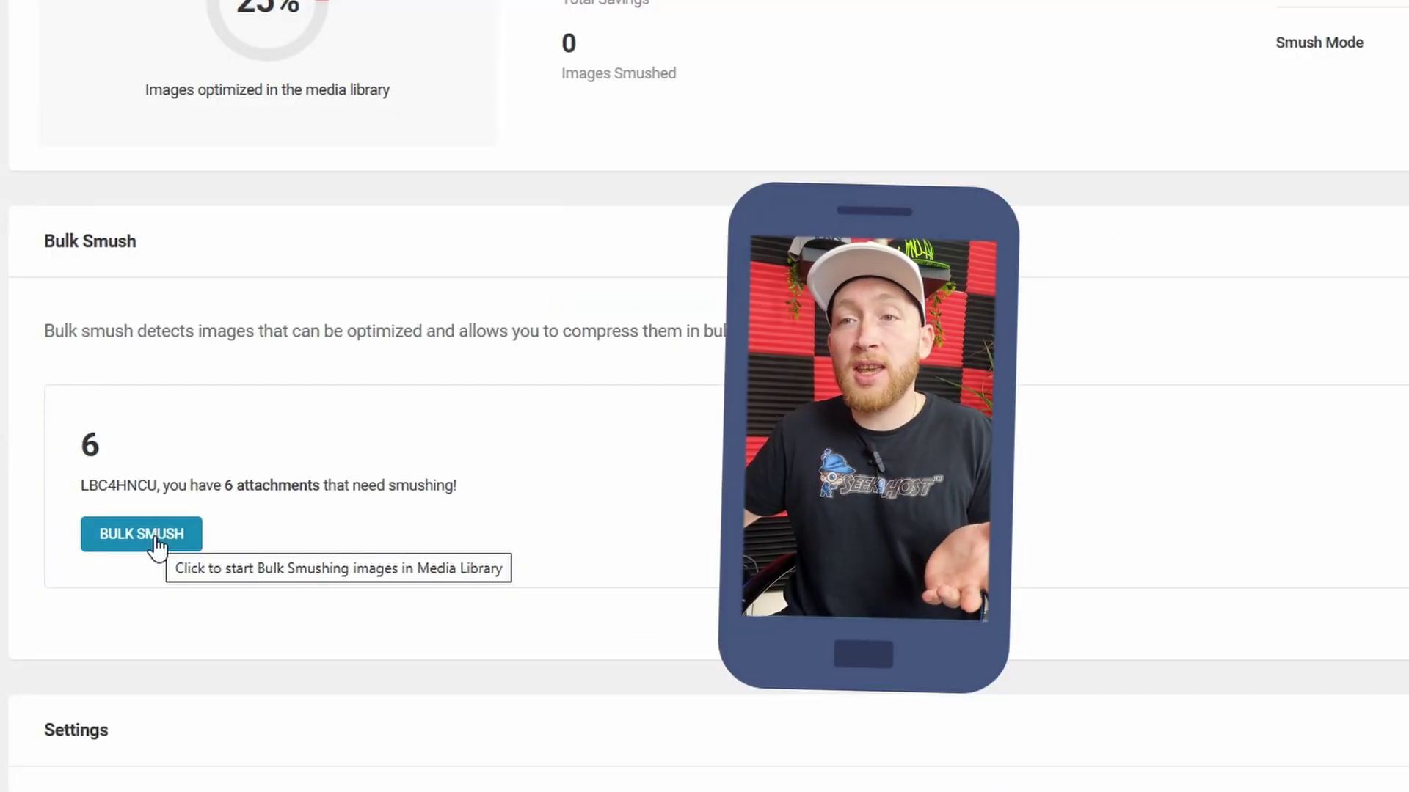
# Run Bulk Smush to compress all 6 unoptimized images.
pyautogui.click(156, 540)
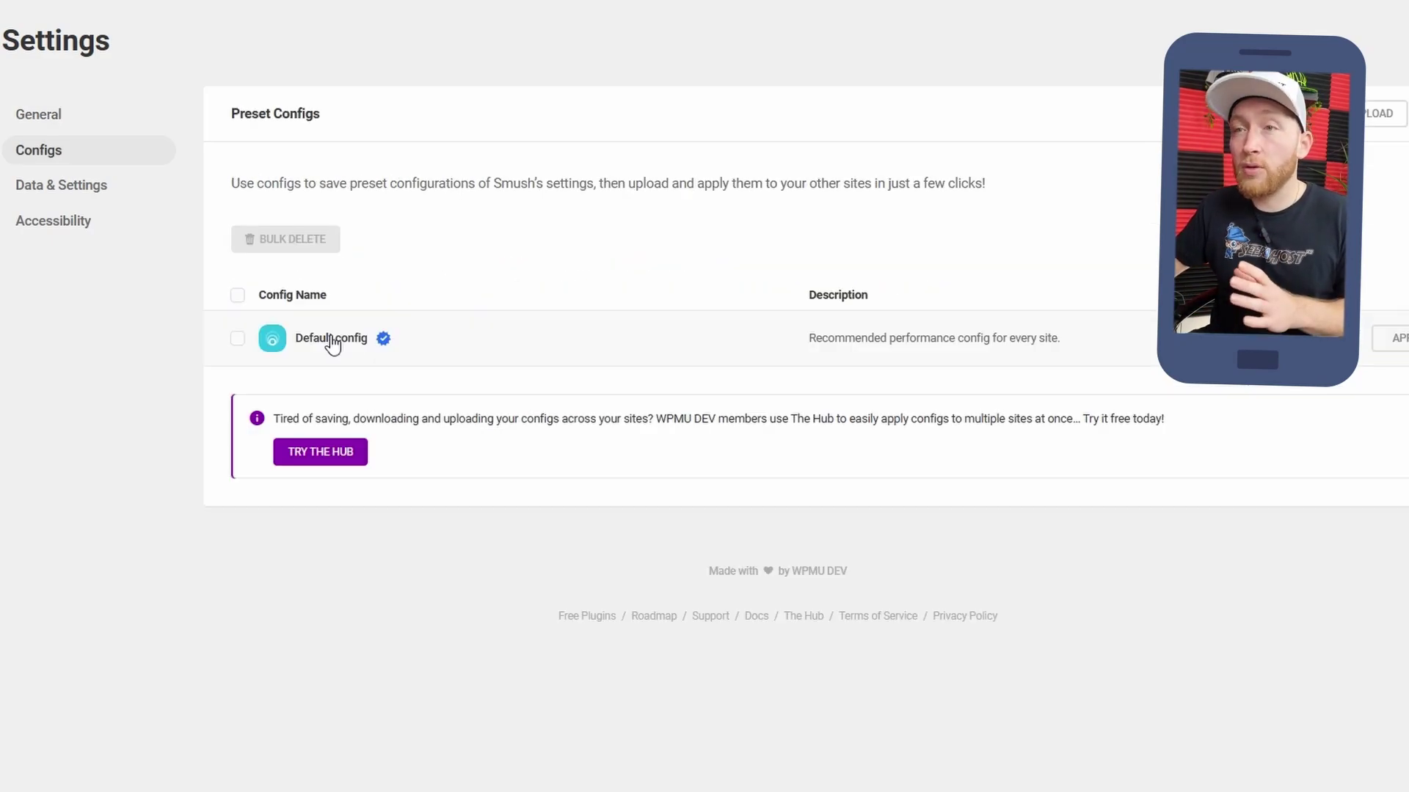
# Expand Smush's Default config, upload a PNG to the Media Library, and confirm it's already optimized.
pyautogui.click(332, 339)
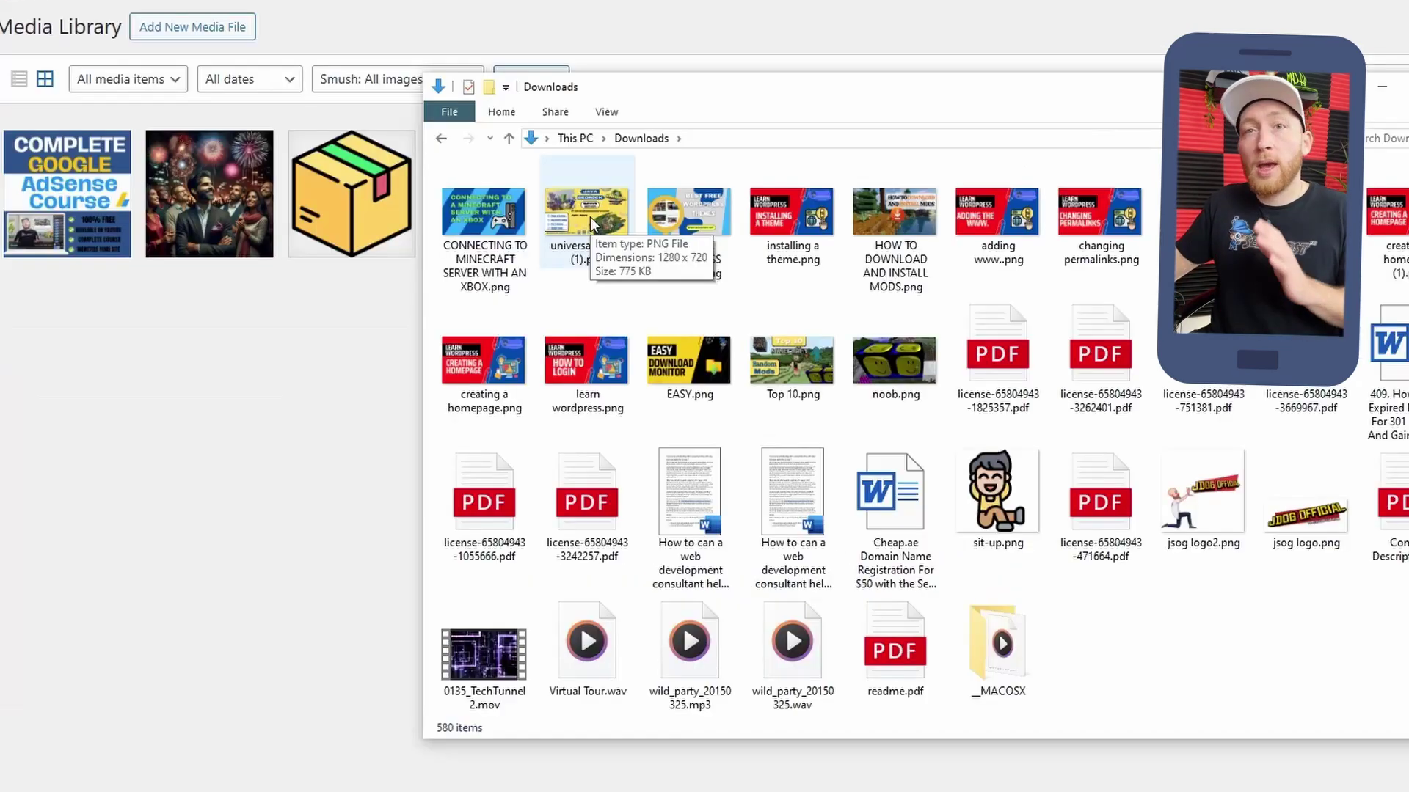
pyautogui.moveTo(594, 213); pyautogui.dragTo(355, 419)
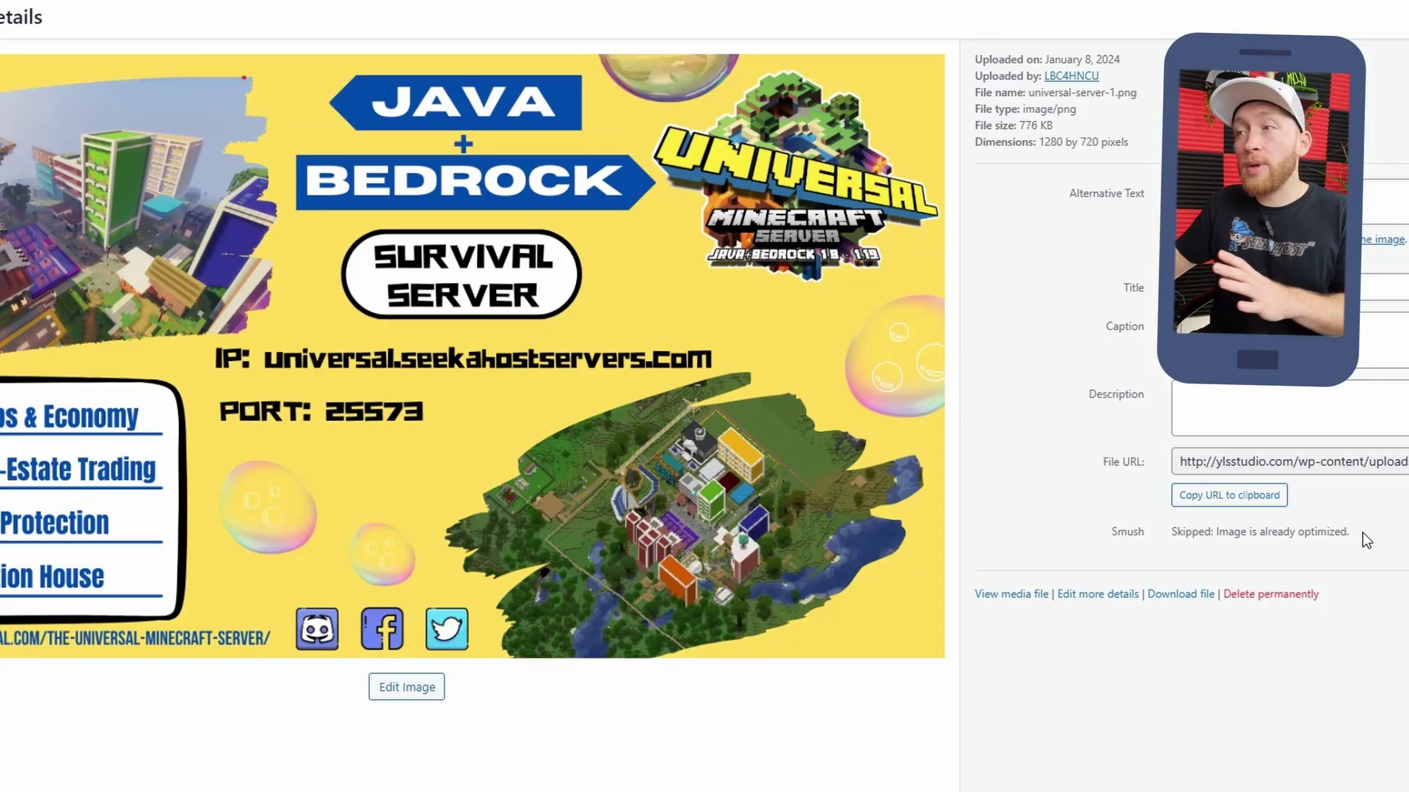
pyautogui.moveTo(1362, 532); pyautogui.dragTo(1173, 535)
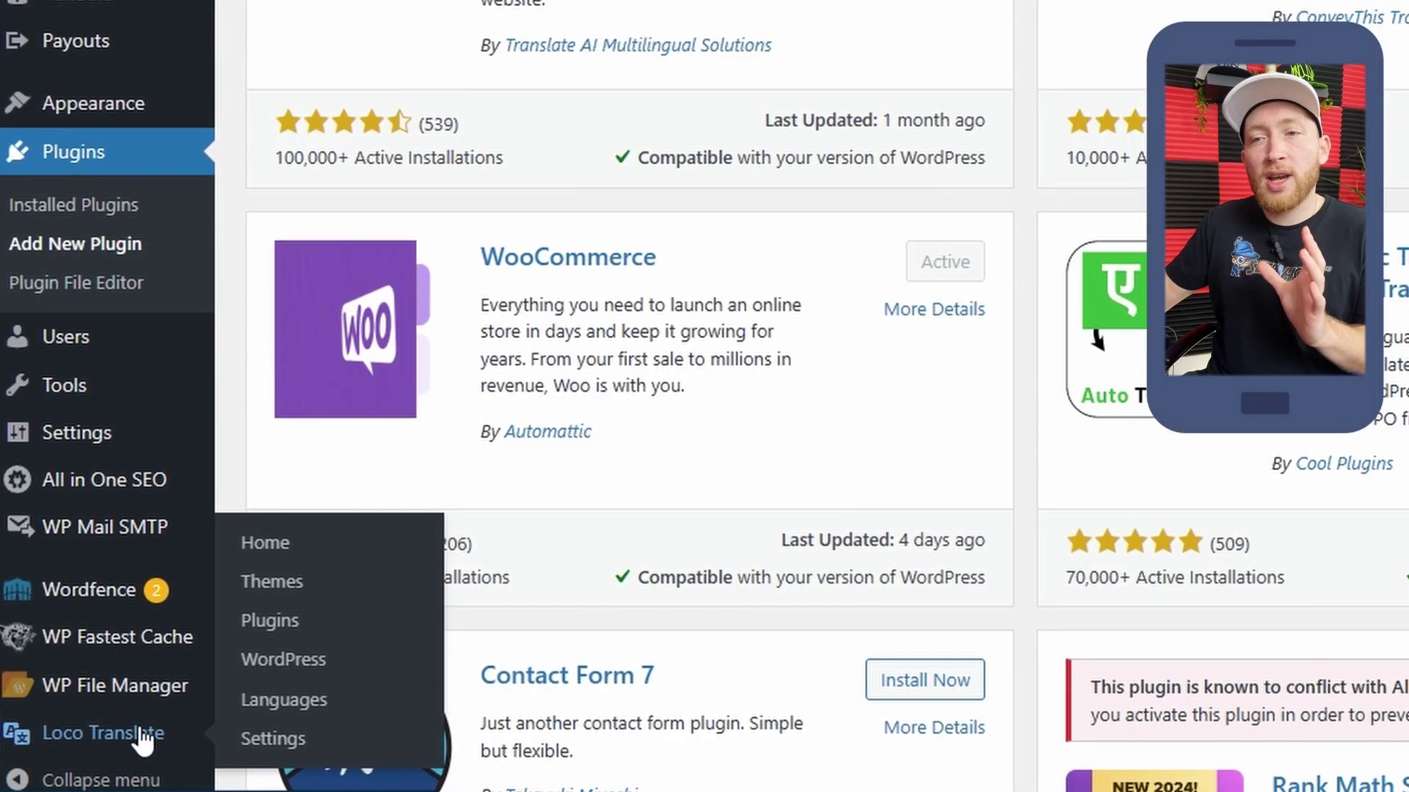
# Open Loco Translate's Plugins list of translatable bundles.
pyautogui.click(261, 631)
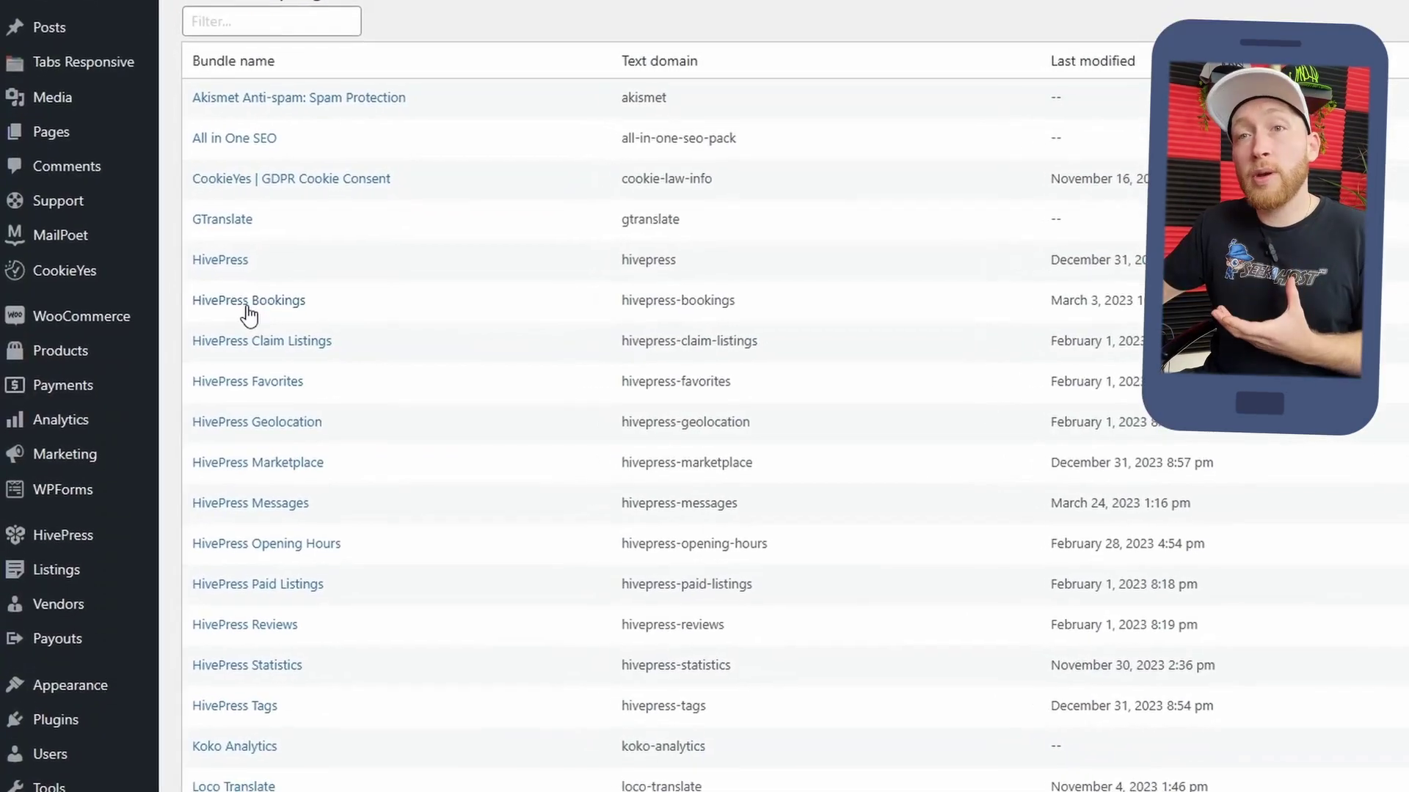
# Create an English (UK) translation file for HivePress Bookings.
pyautogui.click(272, 297)
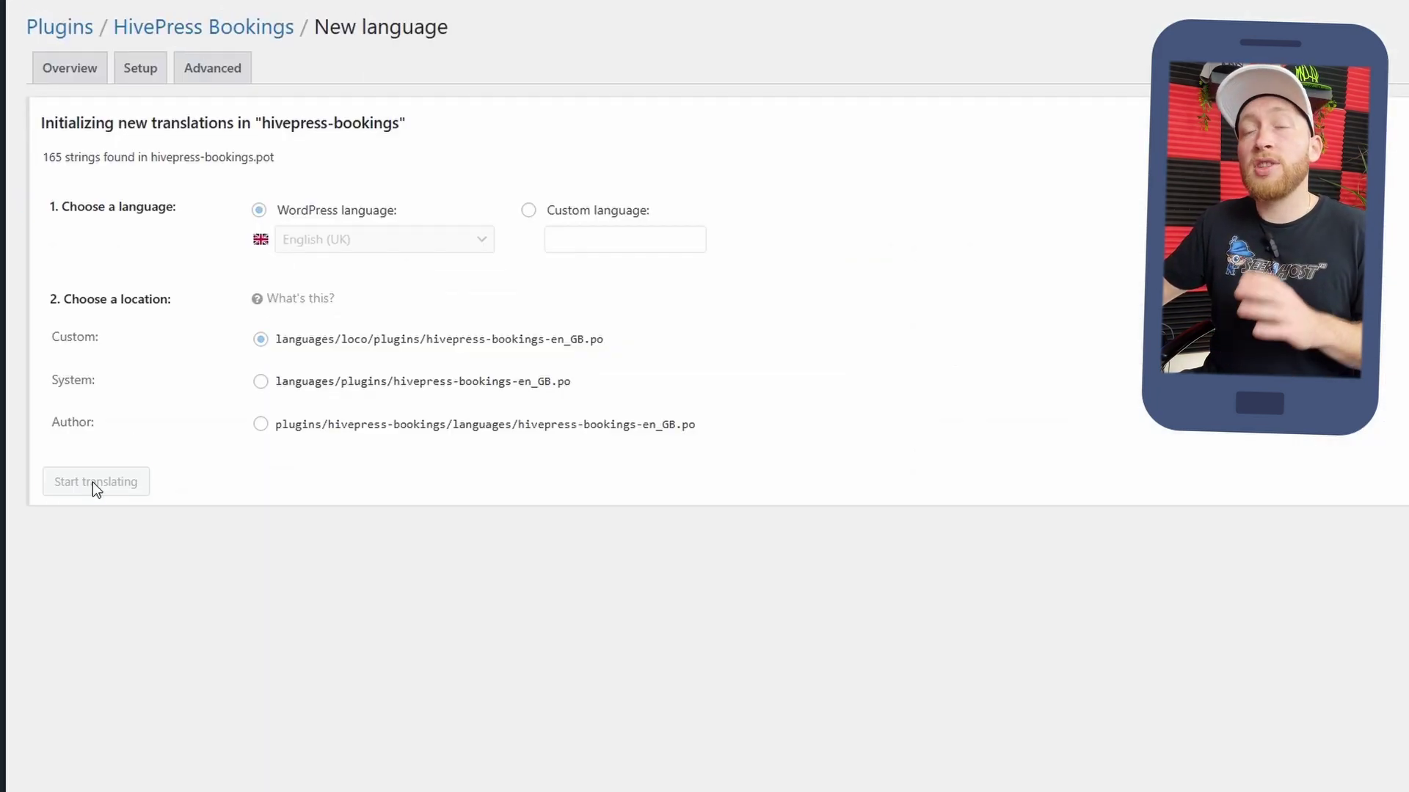
pyautogui.click(97, 490)
pyautogui.scroll(-2, 144, 308)
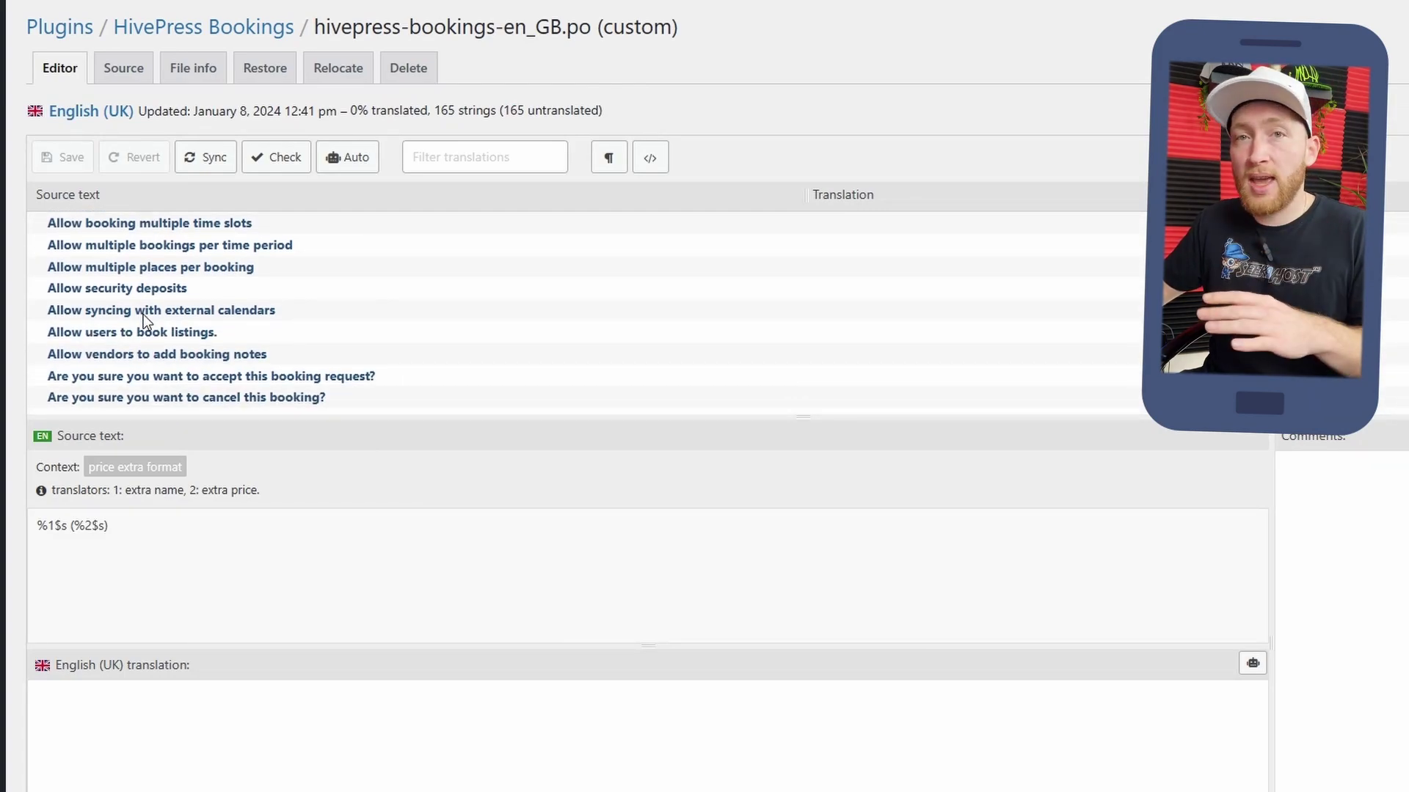
pyautogui.scroll(-4, 143, 314)
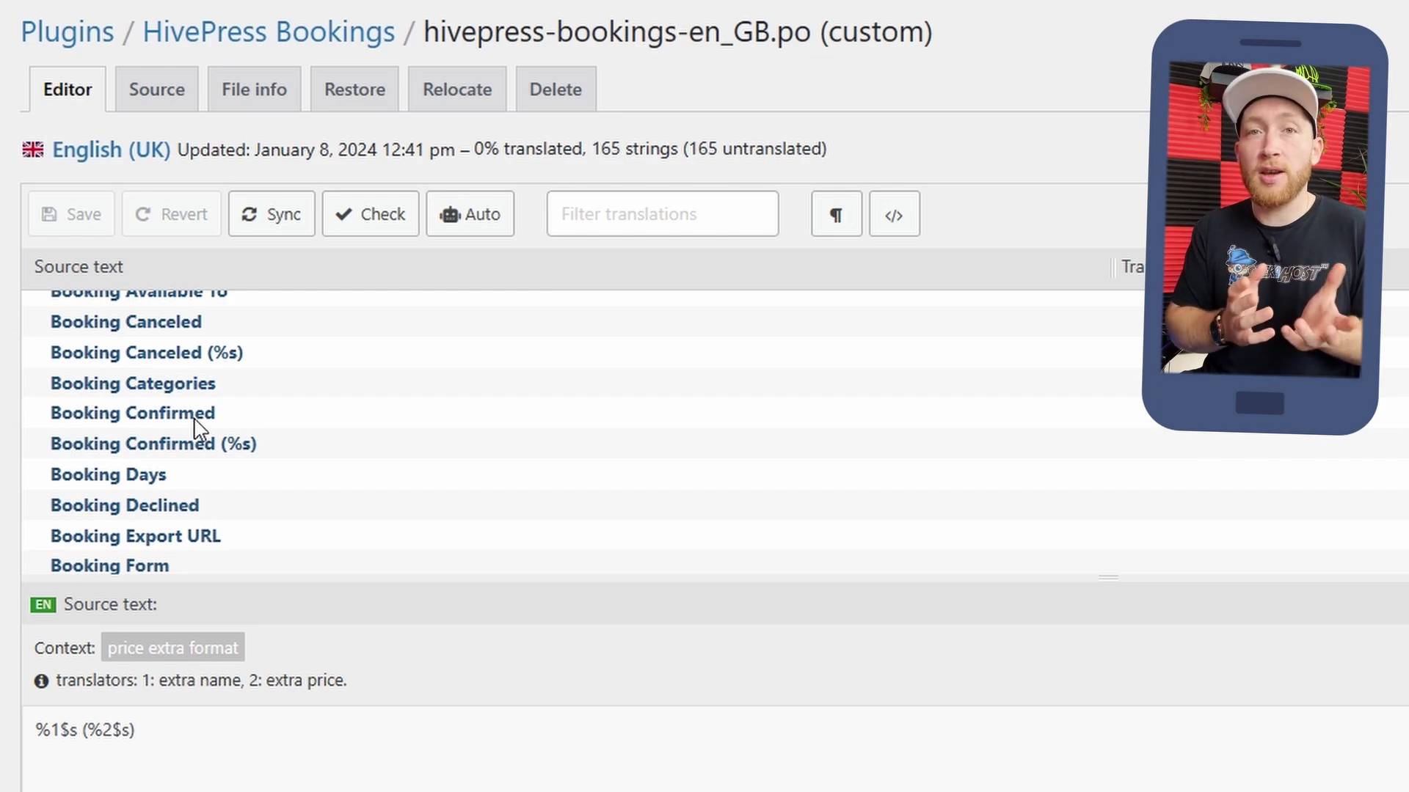
# Translate the 'Booking Confirmed' string as 'Booking Accepted'.
pyautogui.click(194, 415)
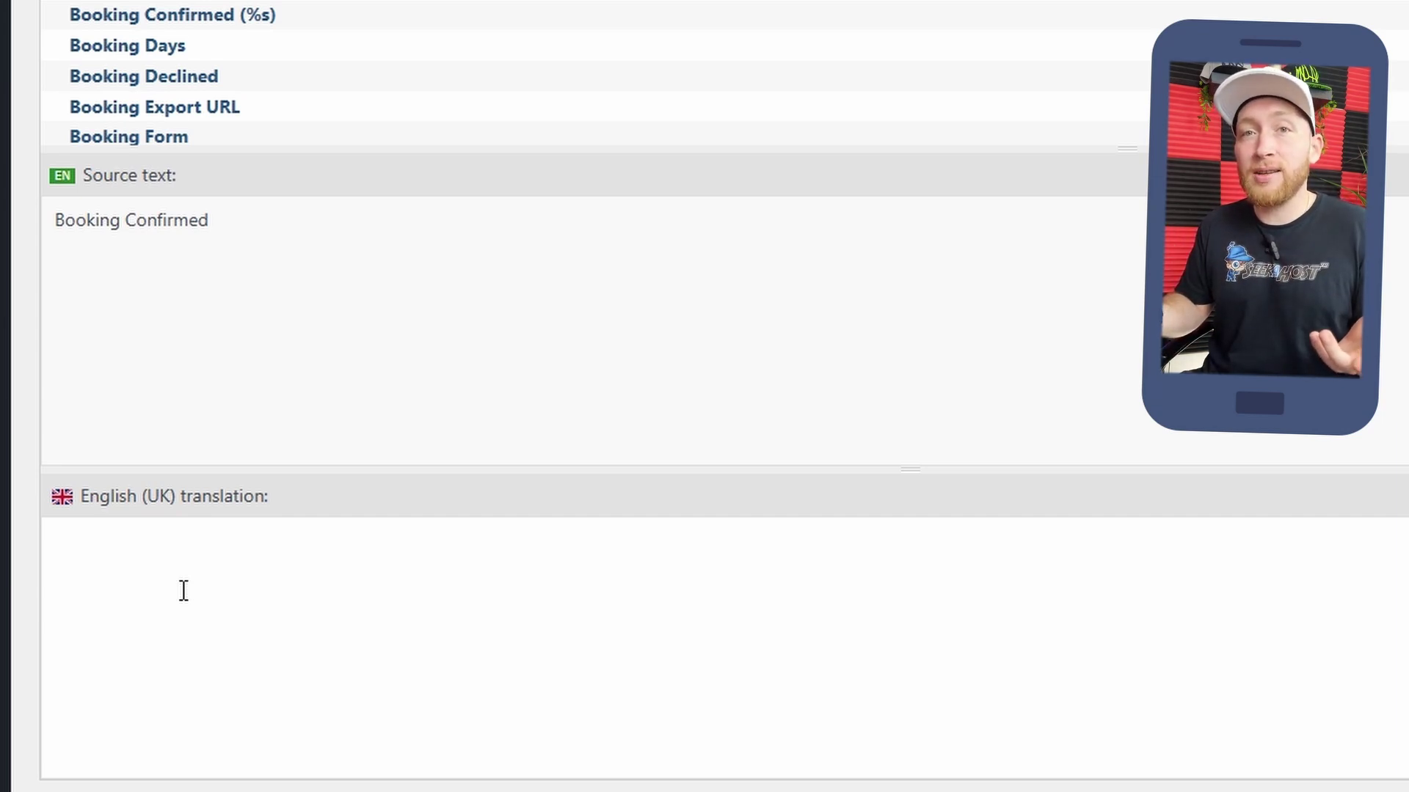
pyautogui.click(183, 591)
pyautogui.write('Booking Accepted')
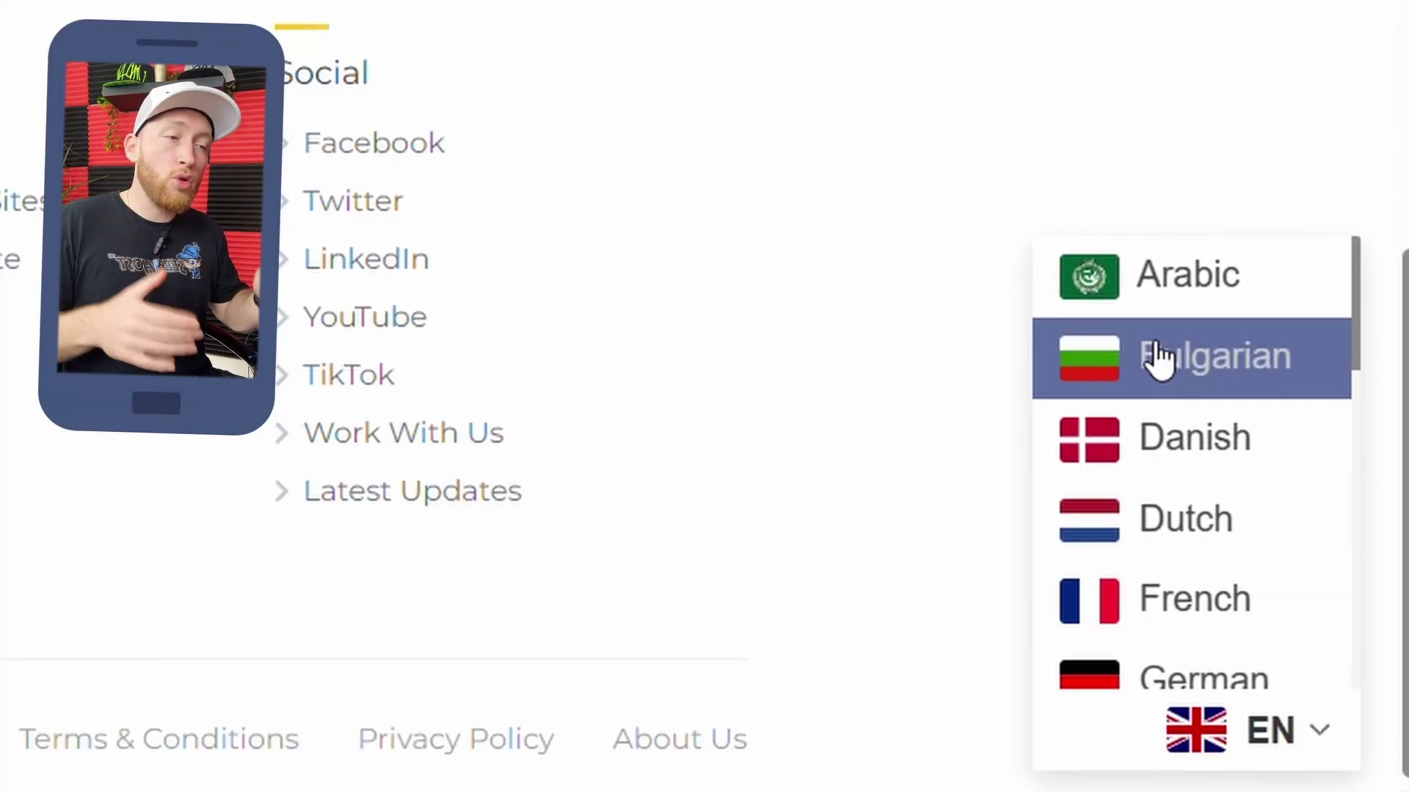
# Scroll Weglot's settings down to the Language button position options.
pyautogui.scroll(-2, 1153, 359)
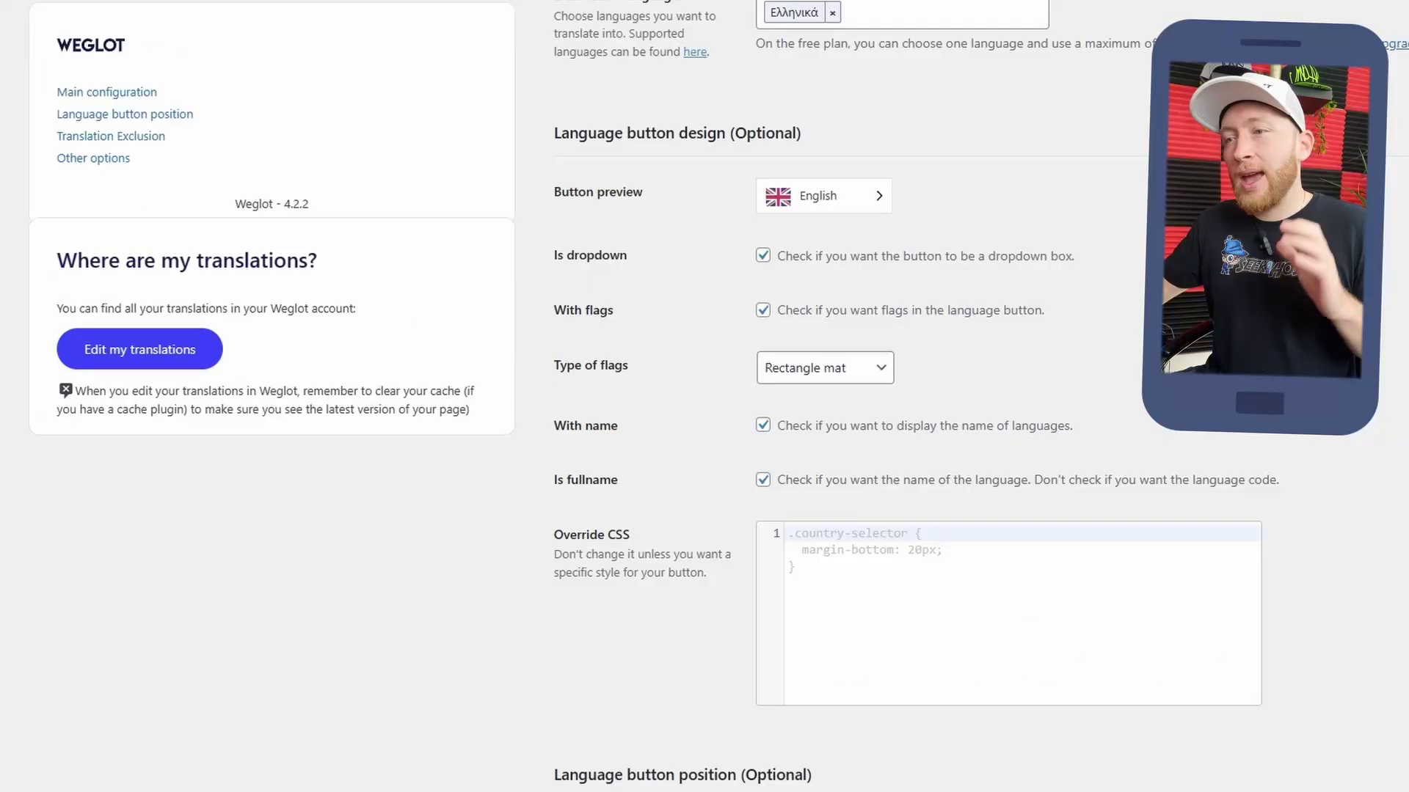
pyautogui.scroll(-10, 954, 397)
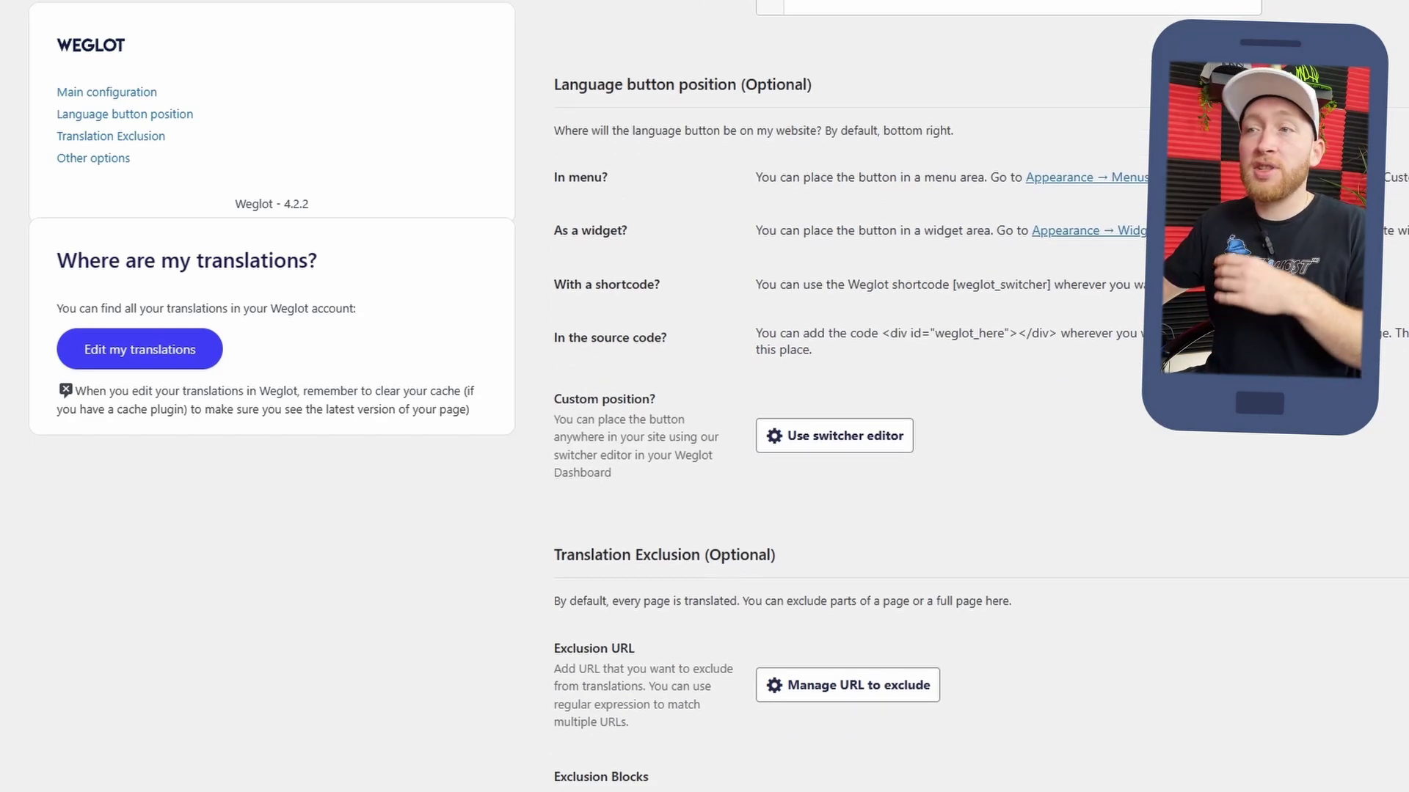
# Scroll through Weglot's language settings.
pyautogui.scroll(10, 1169, 449)
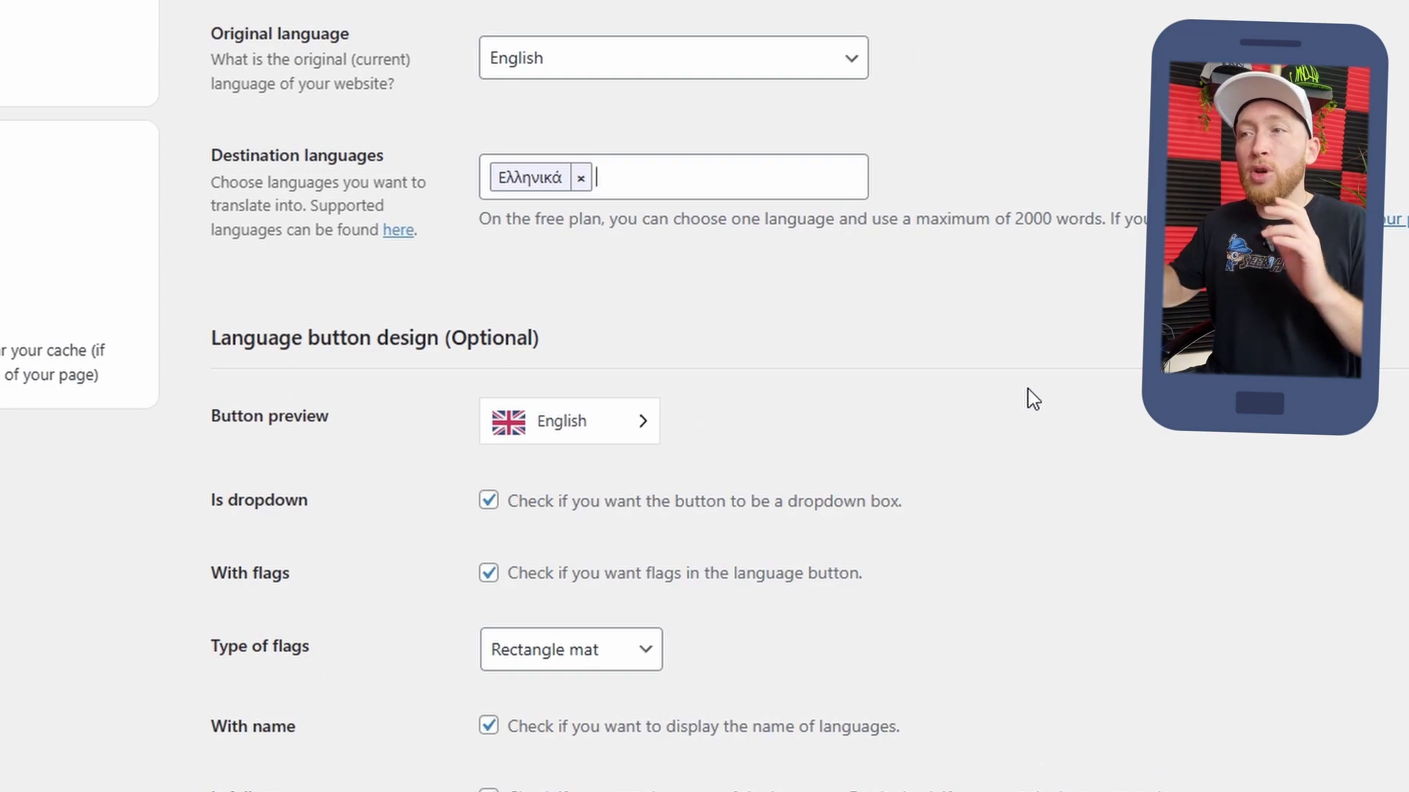
pyautogui.scroll(-5, 615, 127)
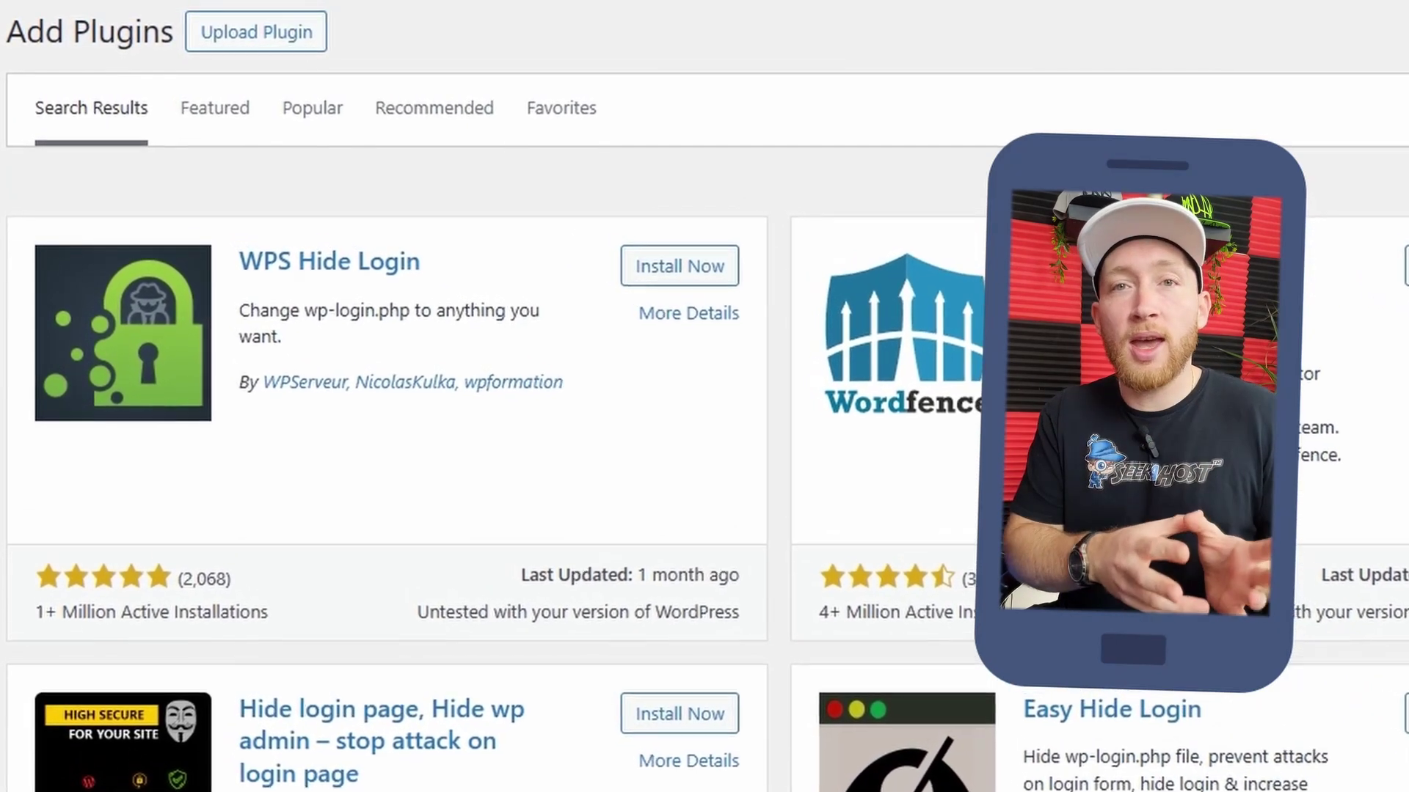
# Install the WPS Hide Login plugin from the search results.
pyautogui.click(623, 258)
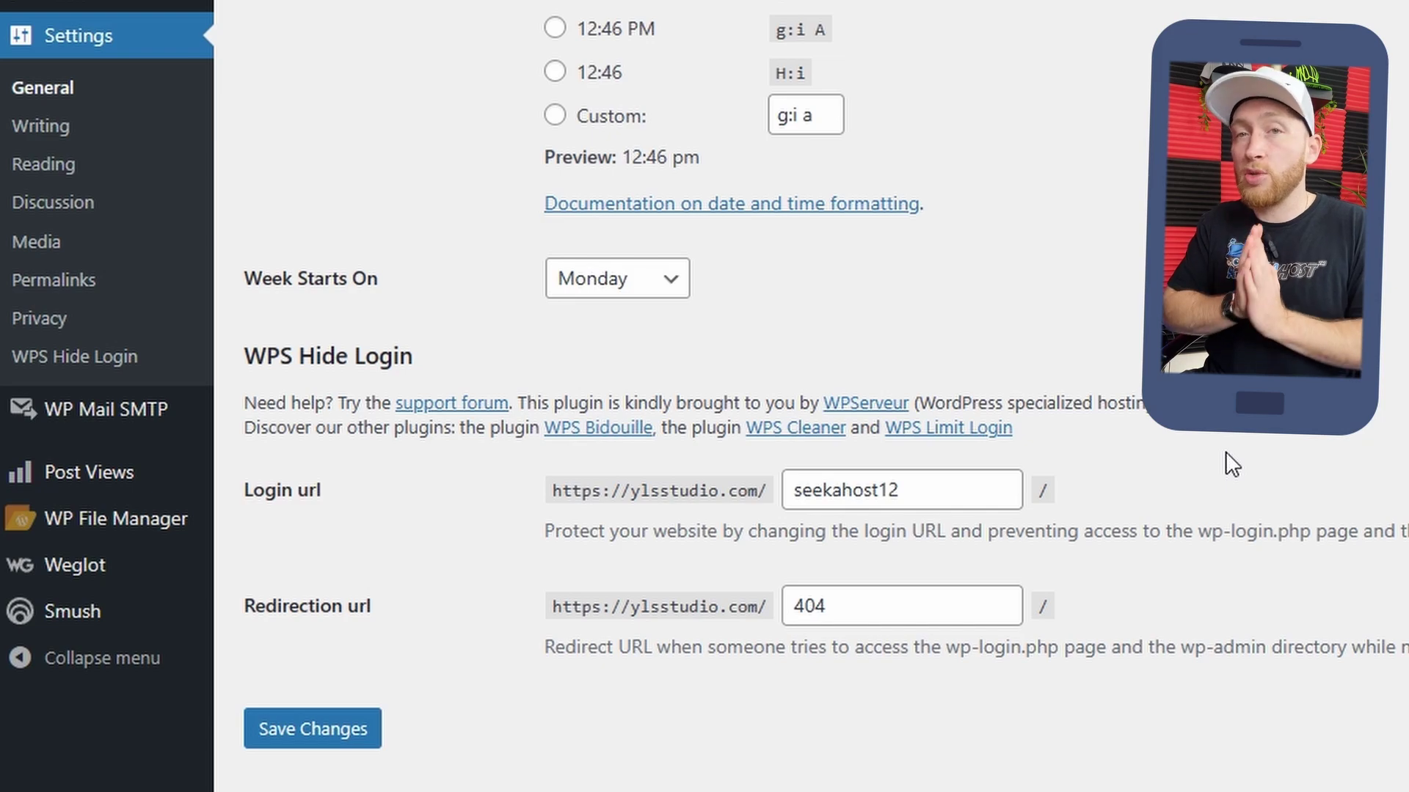
# Select the 404 Redirection url value in the WPS Hide Login settings.
pyautogui.doubleClick(922, 623)
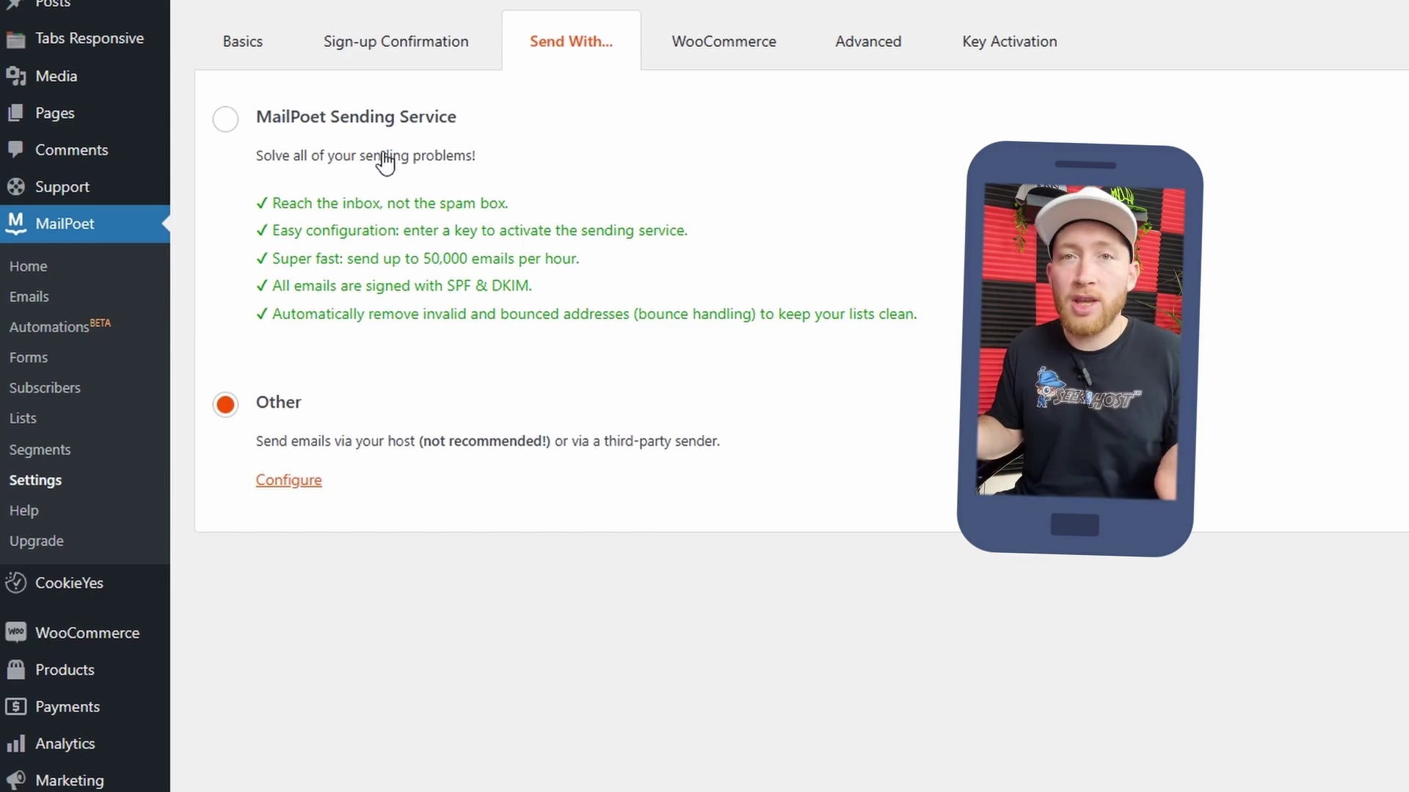
# Show the WooCommerce settings within MailPoet Settings.
pyautogui.click(724, 43)
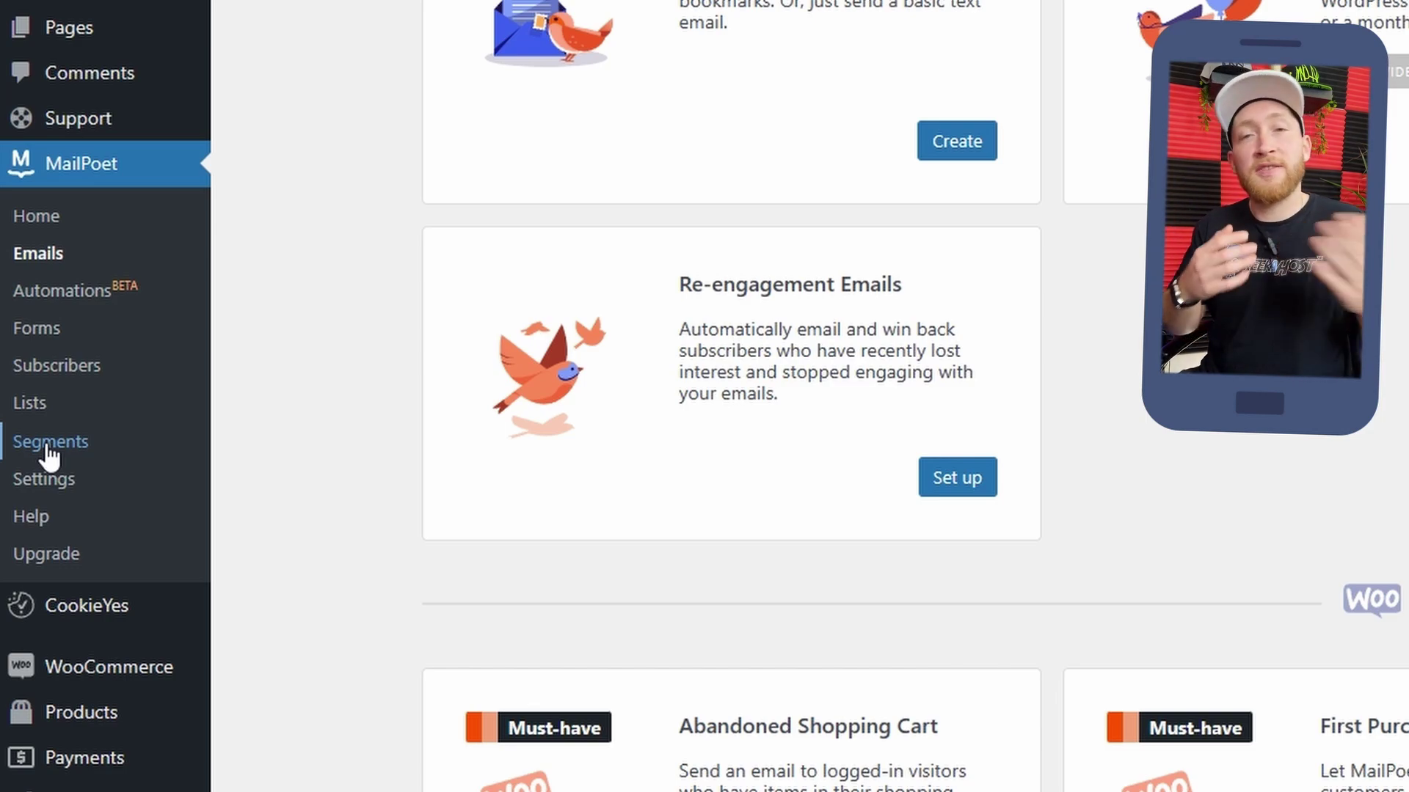
# Go to MailPoet's Segments page.
pyautogui.click(47, 444)
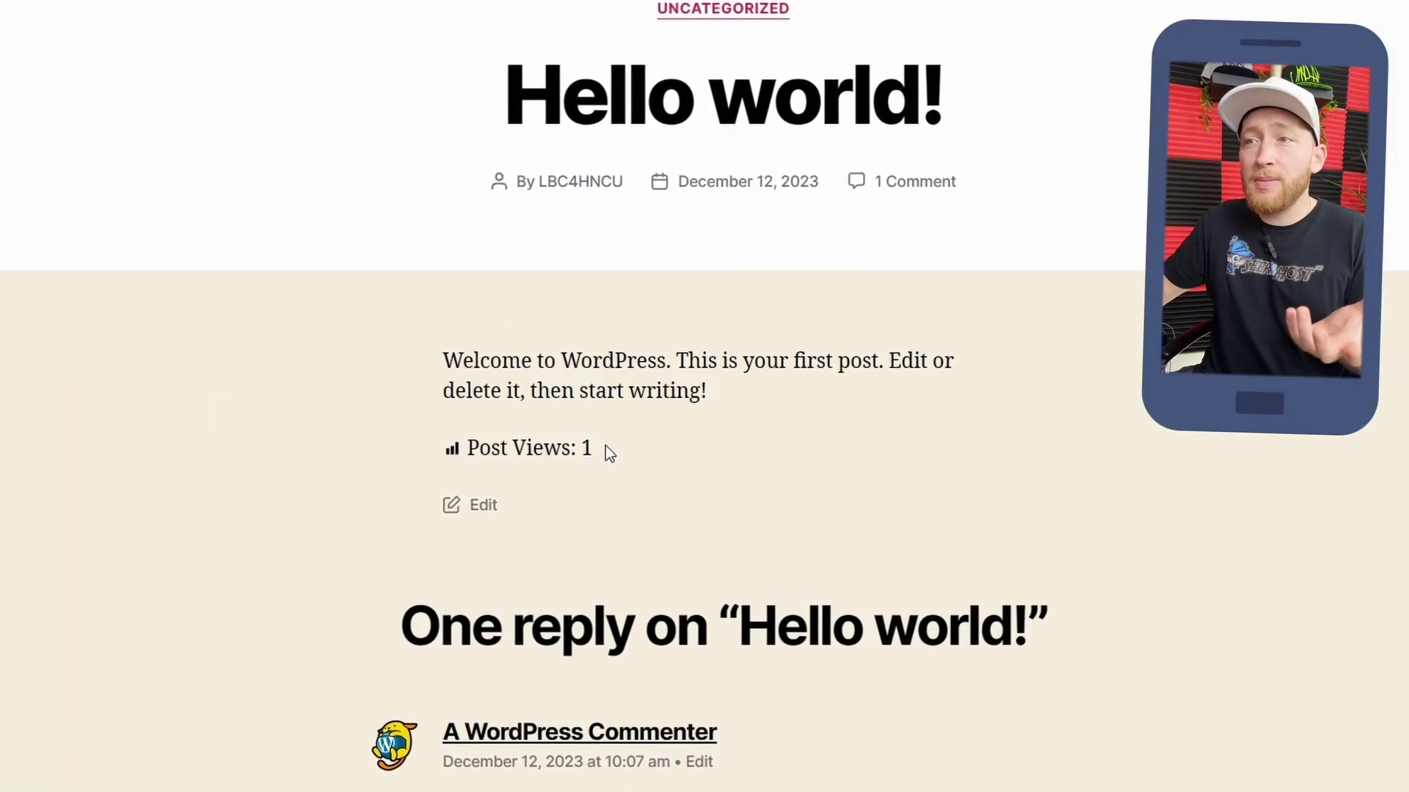
# Deselect the 'Post Views: 1' text below the Hello world! post content.
pyautogui.click(637, 464)
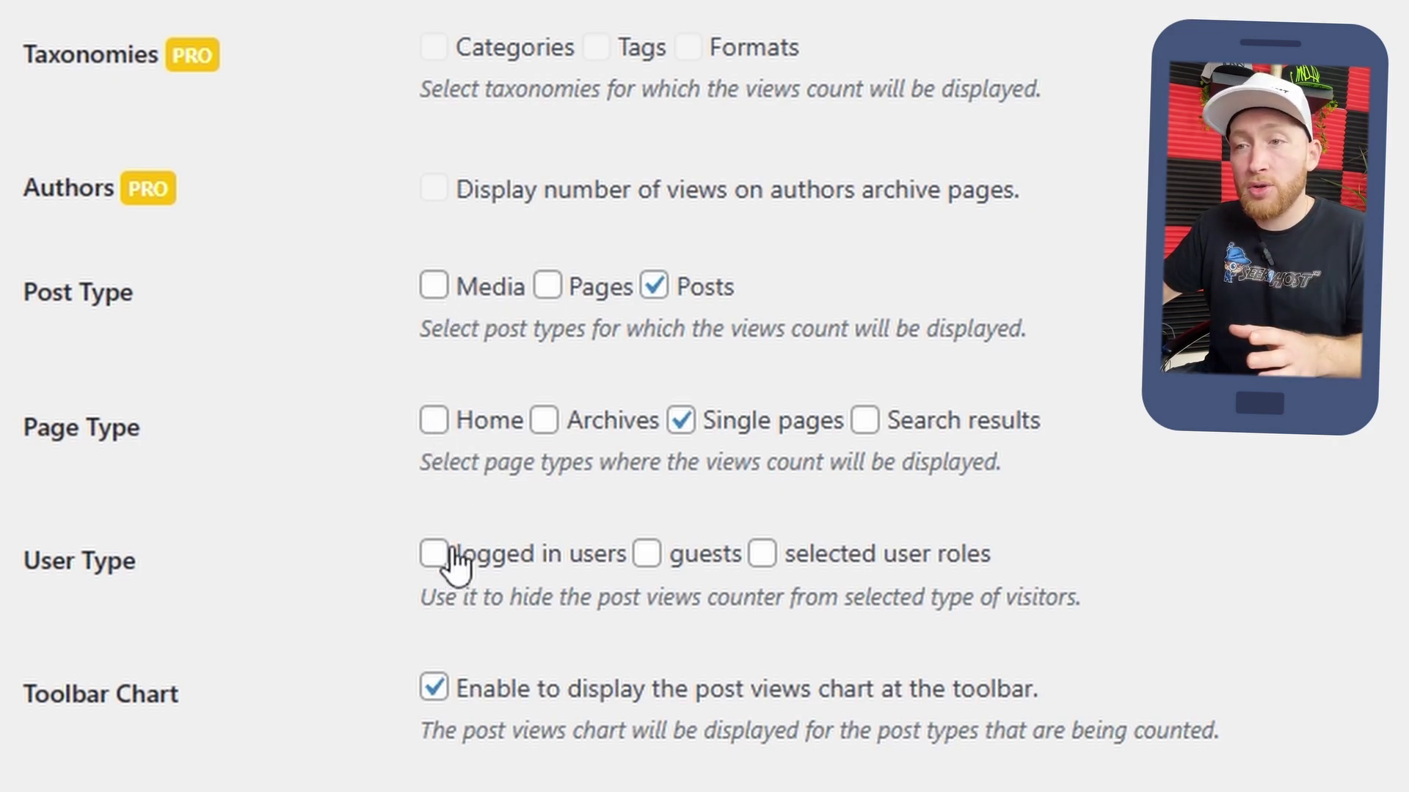
# Scroll back up the Post Views Counter Display settings to the Position dropdown.
pyautogui.scroll(3, 455, 565)
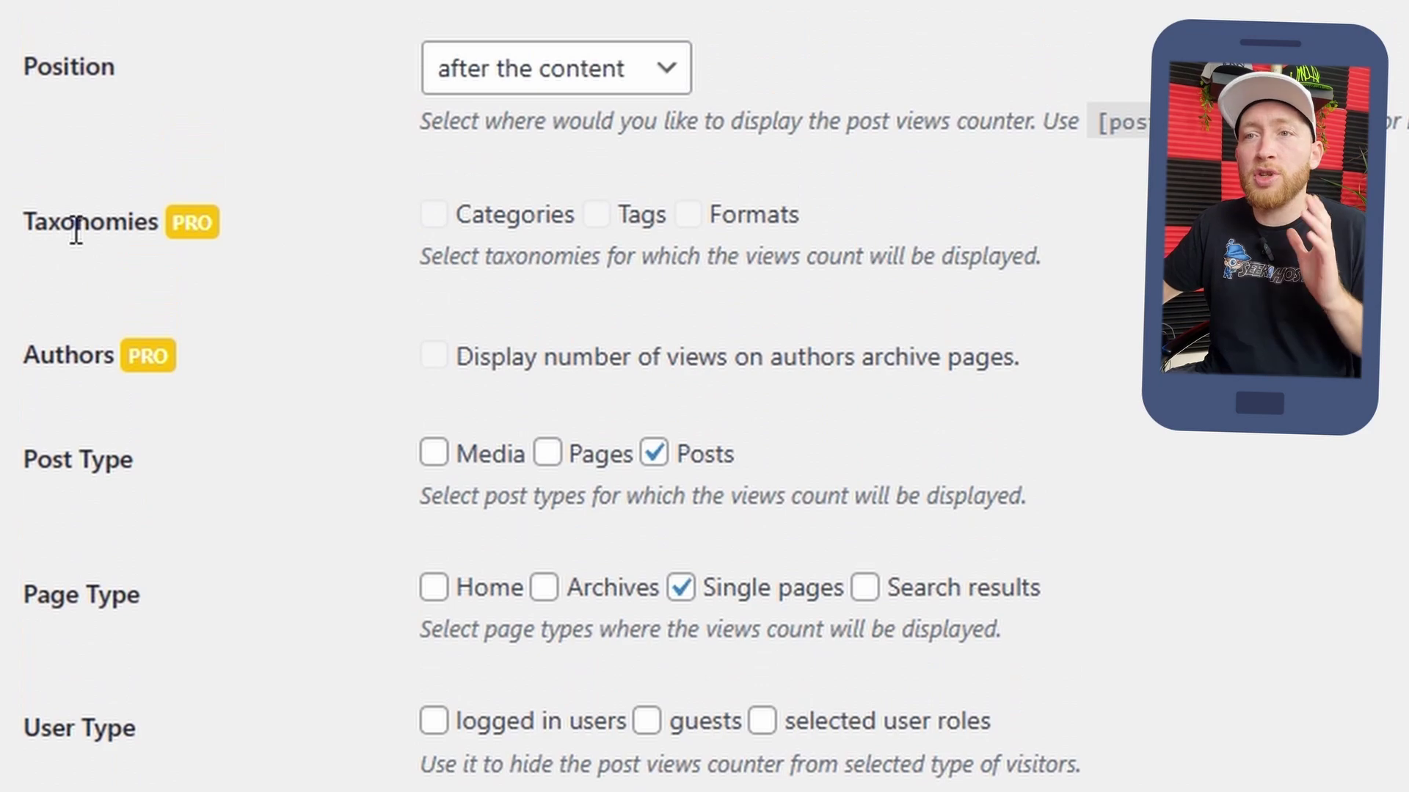